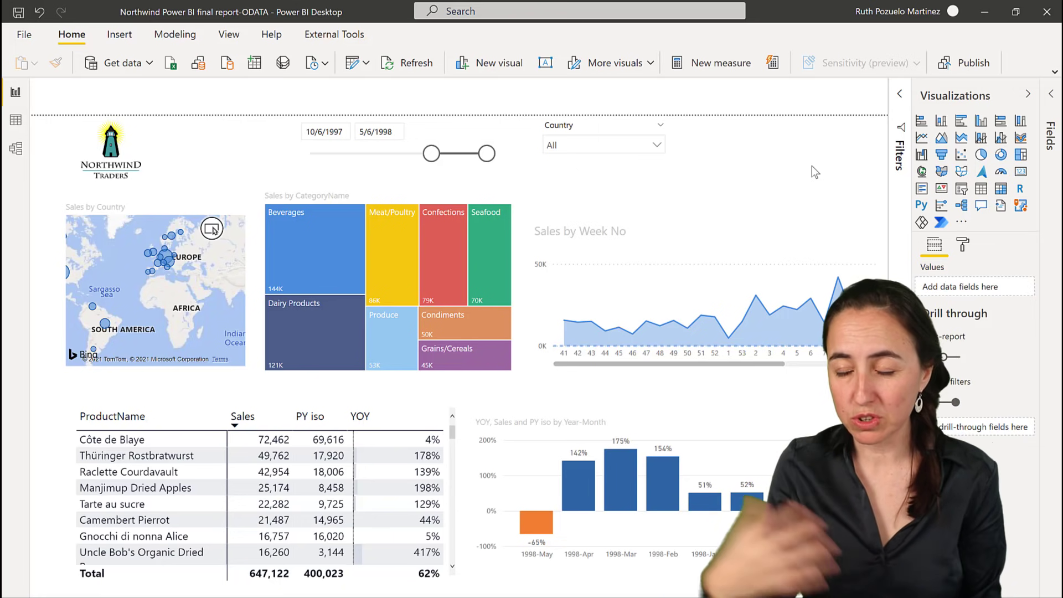
Step: Deselect all visuals and open the Visualizations pane's '...' menu to get more visuals
{"action": "left_click", "coordinate": [772, 177]}
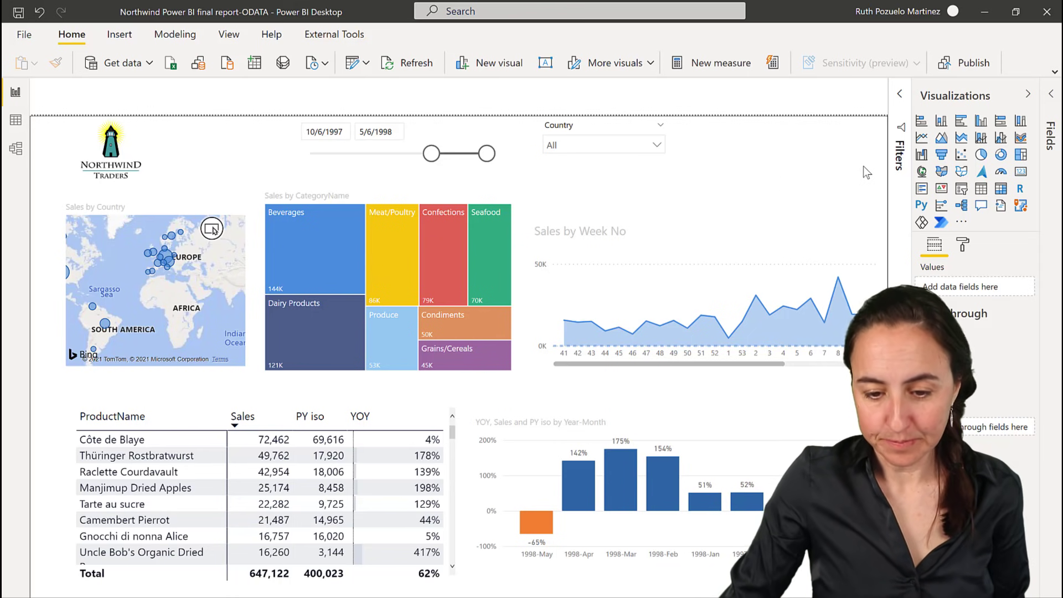
{"action": "left_click", "coordinate": [961, 221]}
{"action": "left_click", "coordinate": [917, 232]}
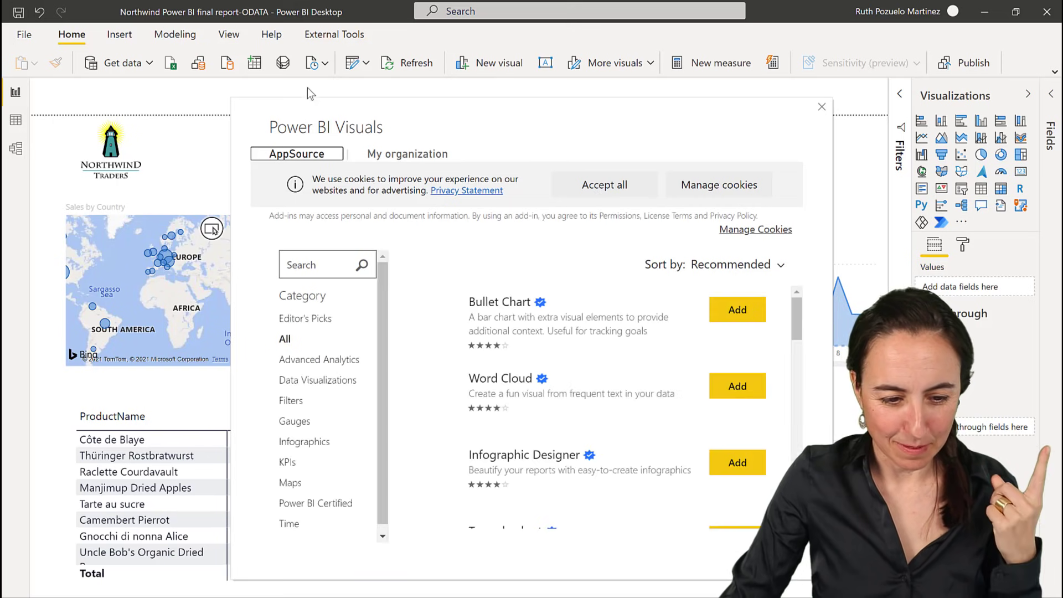
{"action": "left_click", "coordinate": [323, 264]}
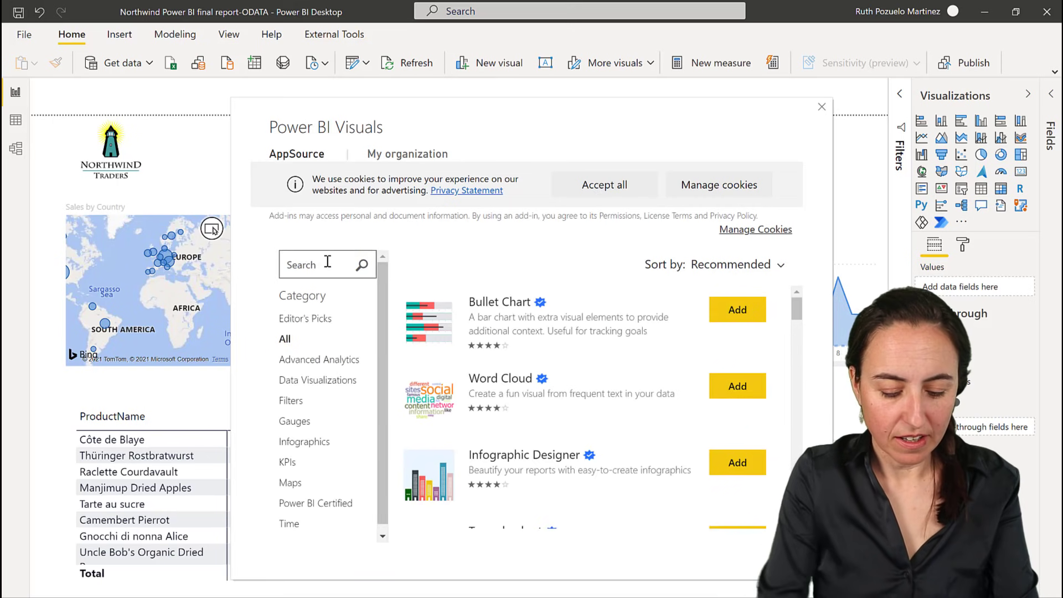
{"action": "type", "text": "flow"}
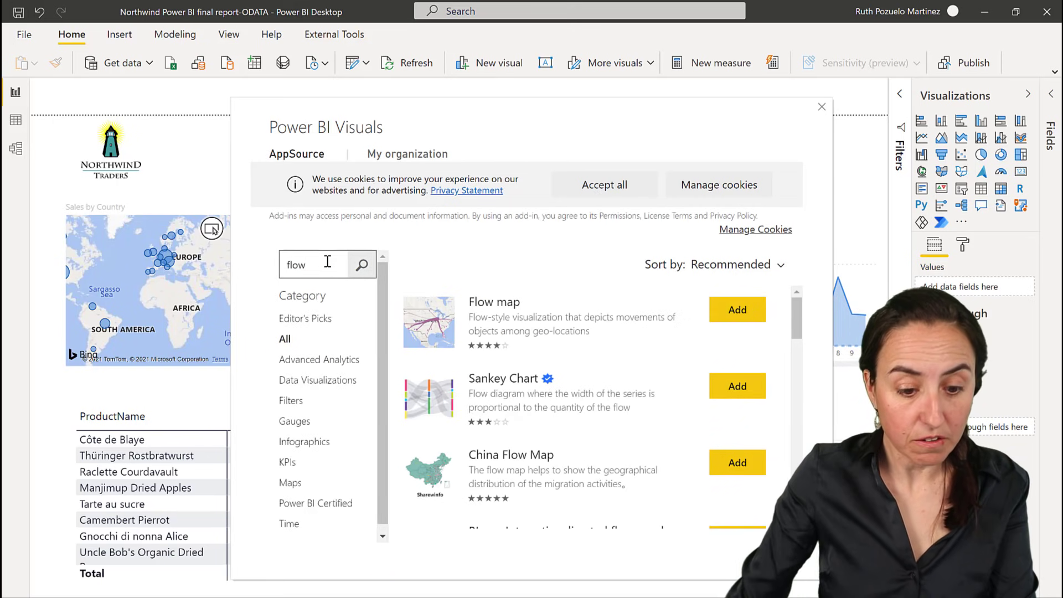
{"action": "scroll", "coordinate": [514, 474], "scroll_direction": "down", "scroll_amount": 5}
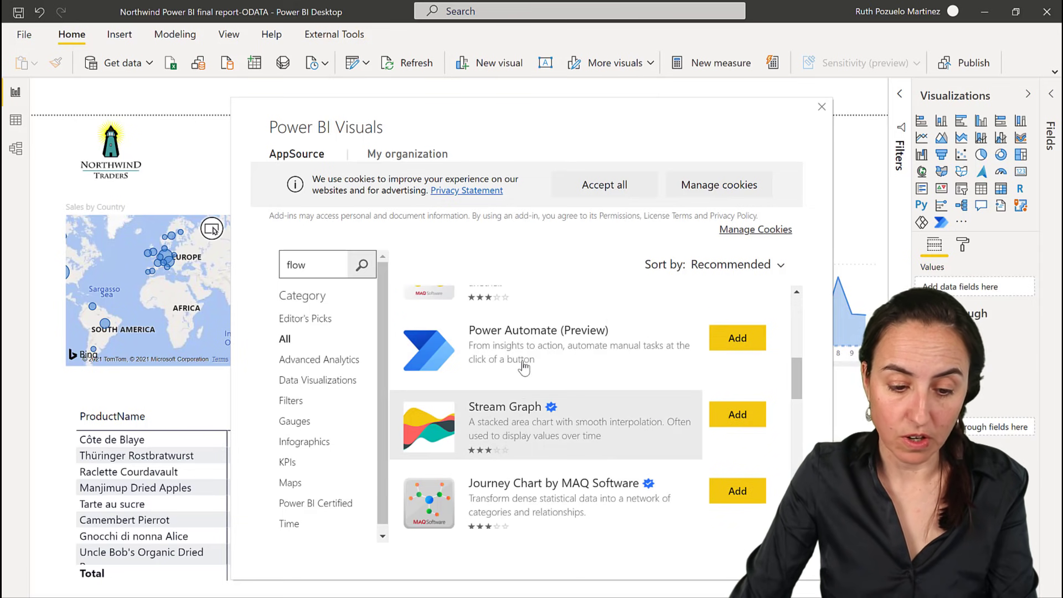
{"action": "left_click", "coordinate": [823, 108]}
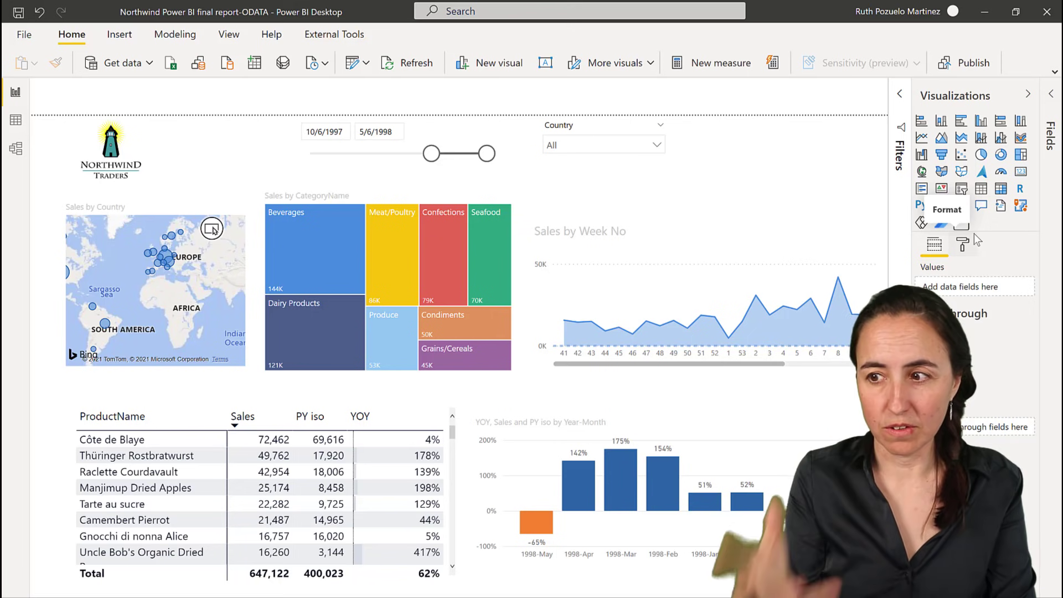
Step: Add a Power Automate button visual, stretch it taller, and expand the Fields pane
{"action": "left_click", "coordinate": [947, 225]}
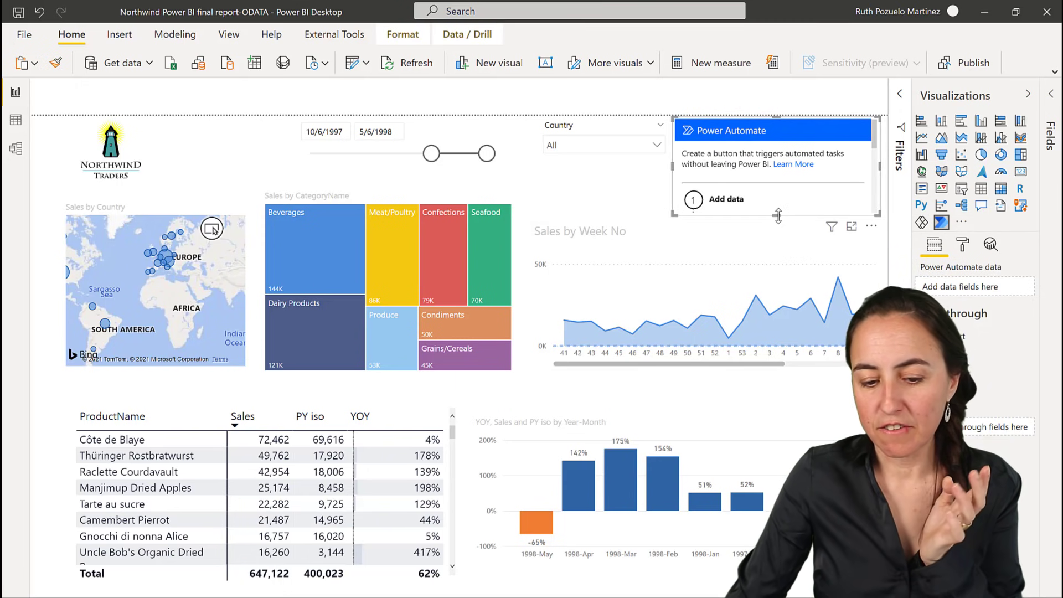
{"action": "left_click_drag", "start_coordinate": [781, 219], "coordinate": [784, 319]}
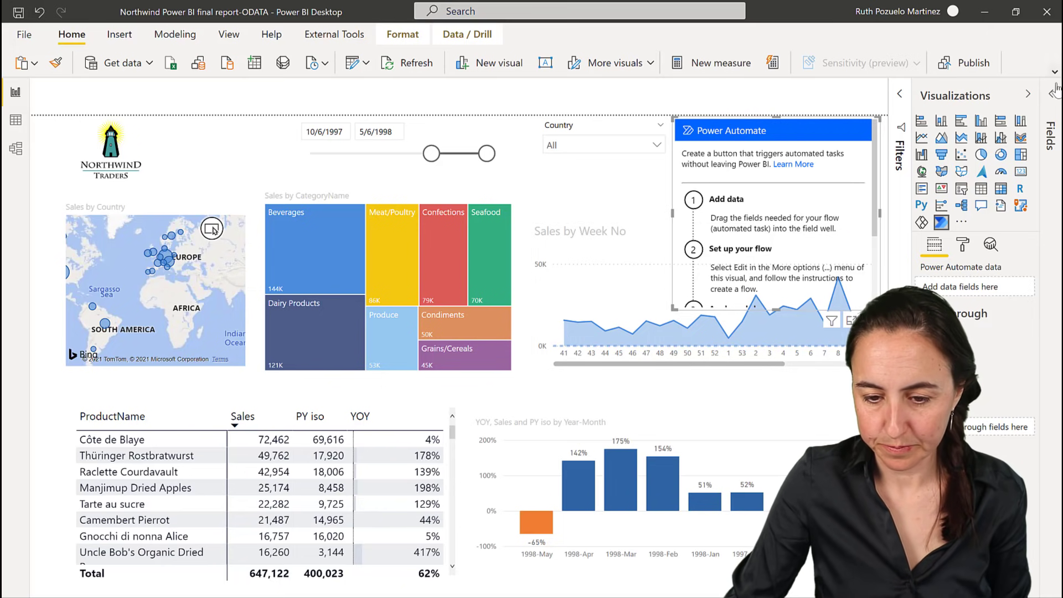
{"action": "left_click", "coordinate": [1050, 136]}
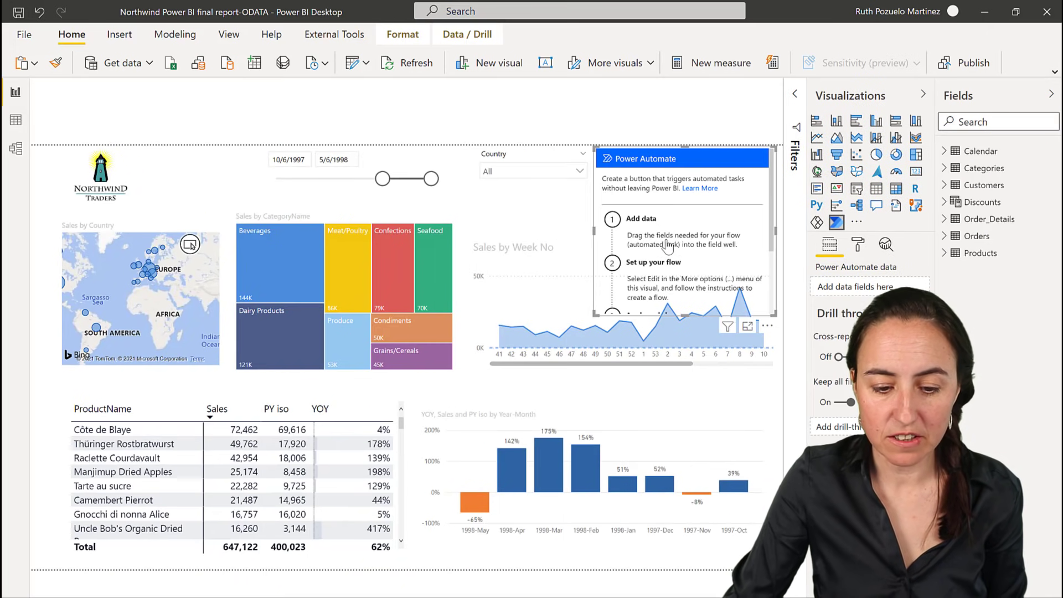
Step: Search Fields for 'sales' and drag Sales into the Power Automate visual's data
{"action": "left_click", "coordinate": [1014, 127]}
{"action": "type", "text": "sales"}
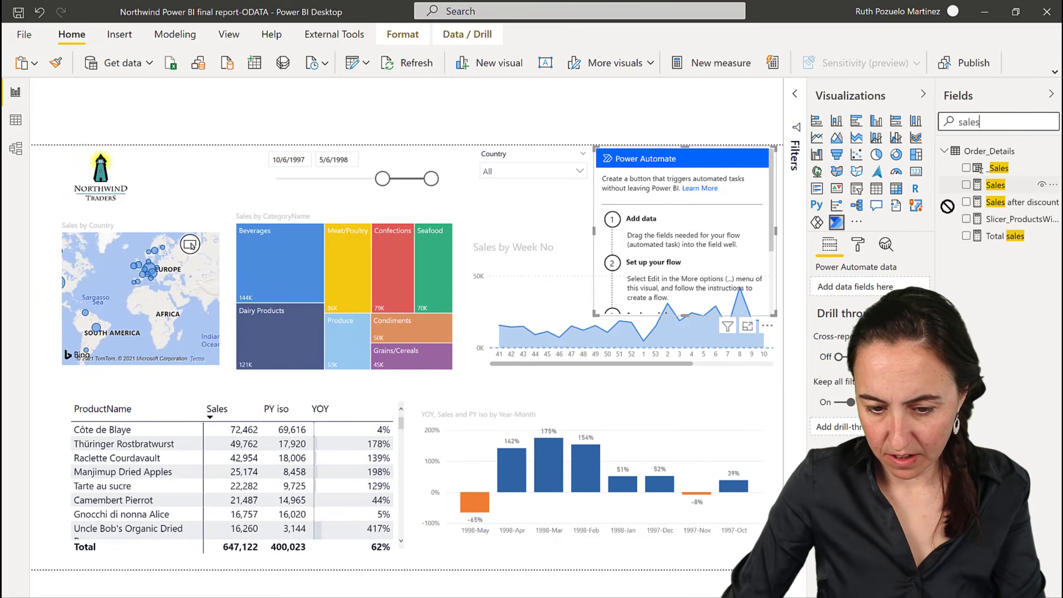
{"action": "left_click_drag", "start_coordinate": [997, 184], "coordinate": [855, 288]}
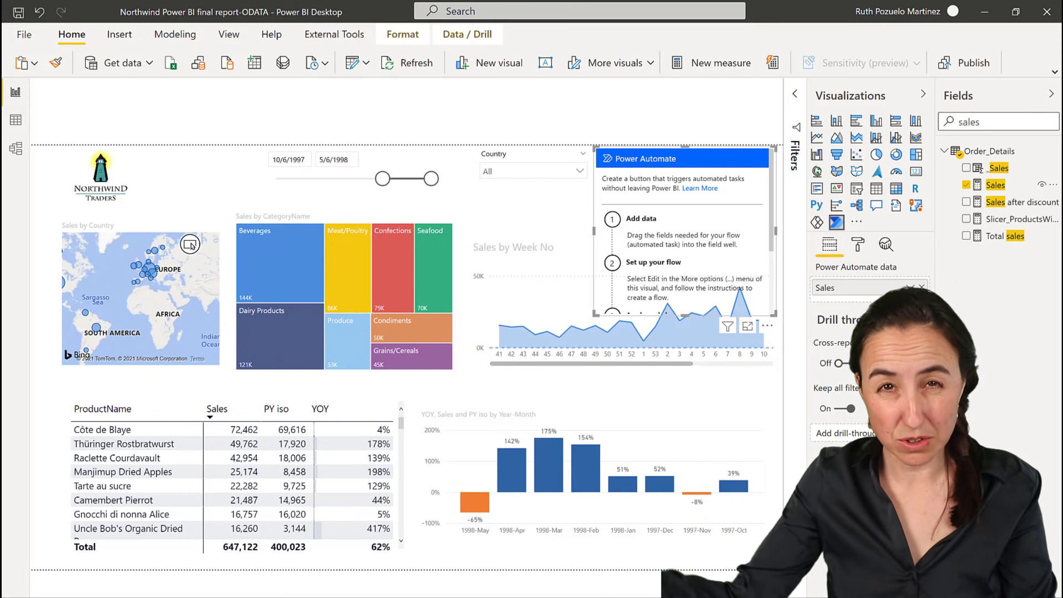
Step: Add Year-Month to the visual, then open its flow editor via More options > Edit
{"action": "double_click", "coordinate": [978, 121]}
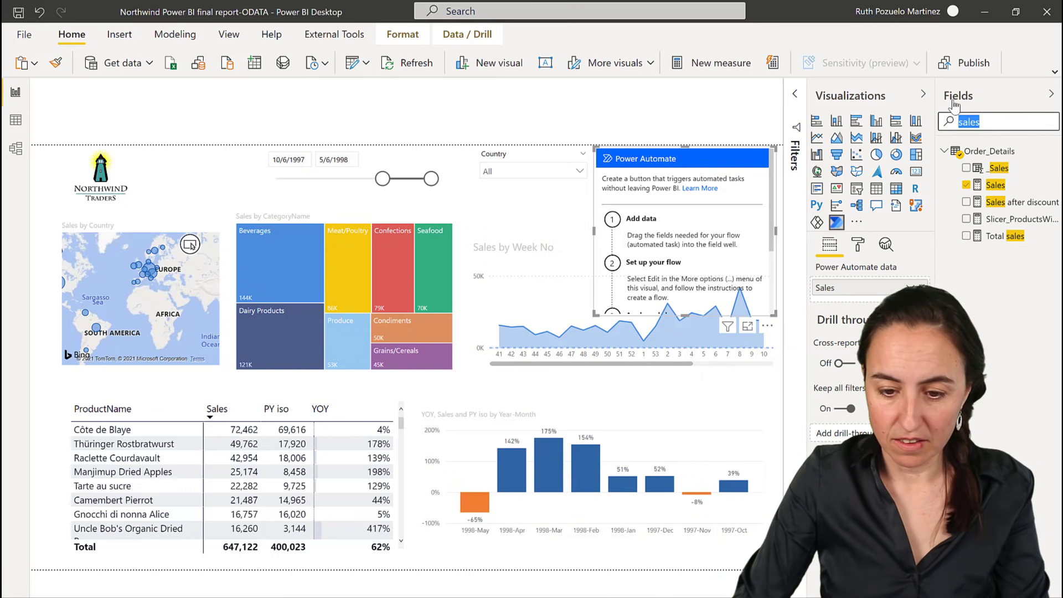
{"action": "type", "text": "year month"}
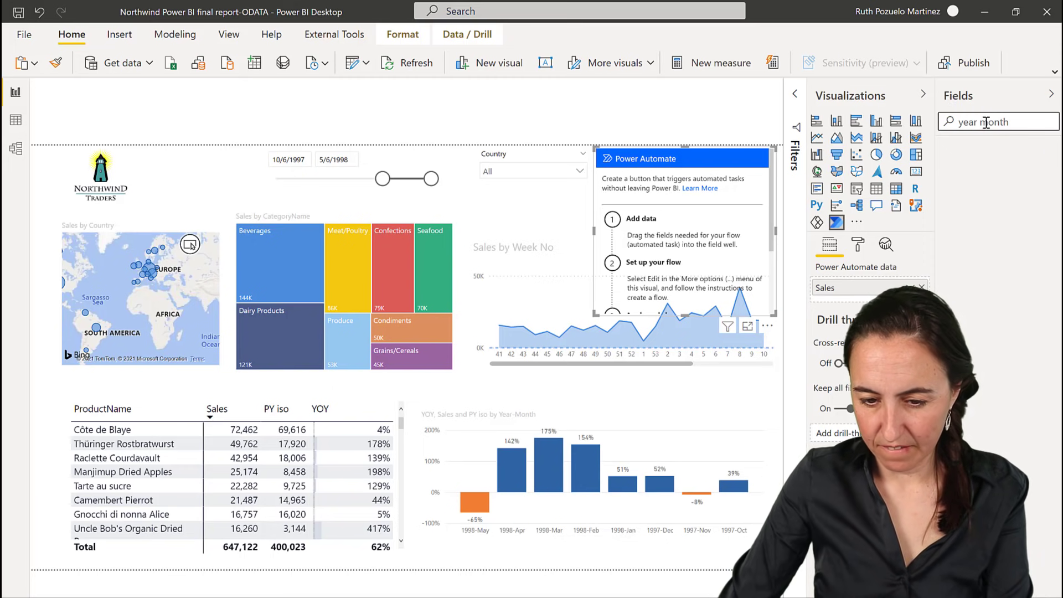
{"action": "key", "text": "Left"}
{"action": "key", "text": "Left"}
{"action": "key", "text": "Left"}
{"action": "key", "text": "Left"}
{"action": "key", "text": "Left"}
{"action": "key", "text": "BackSpace"}
{"action": "type", "text": "-"}
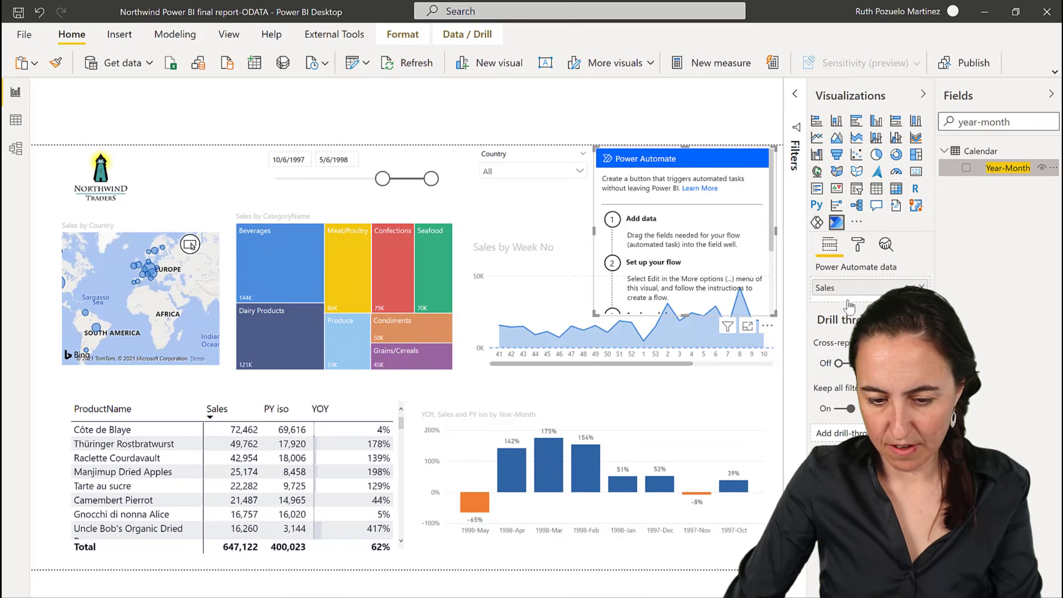
{"action": "left_click", "coordinate": [966, 168]}
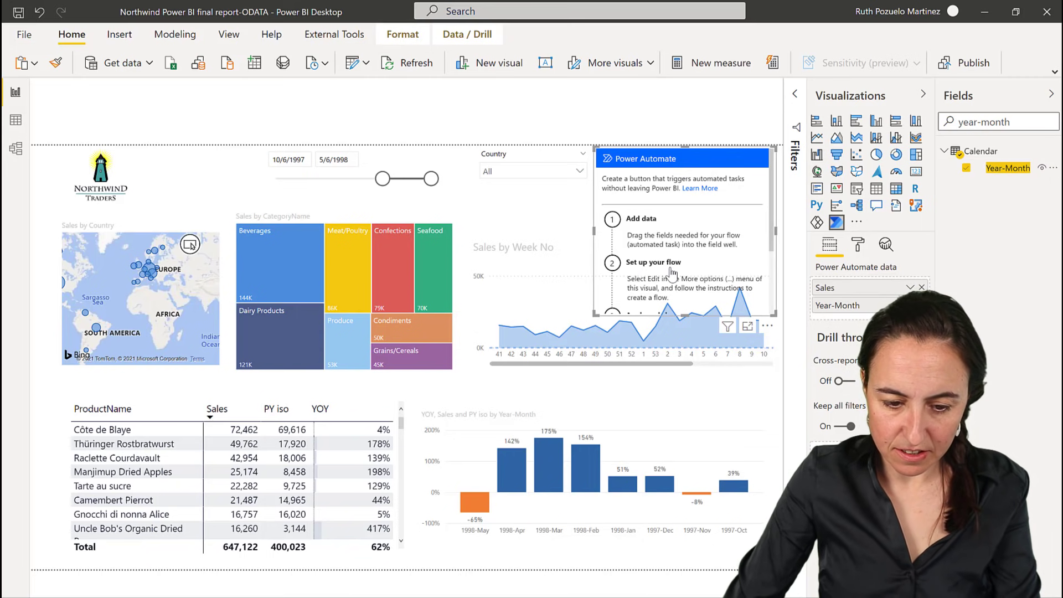
{"action": "left_click", "coordinate": [766, 326]}
{"action": "left_click", "coordinate": [798, 344]}
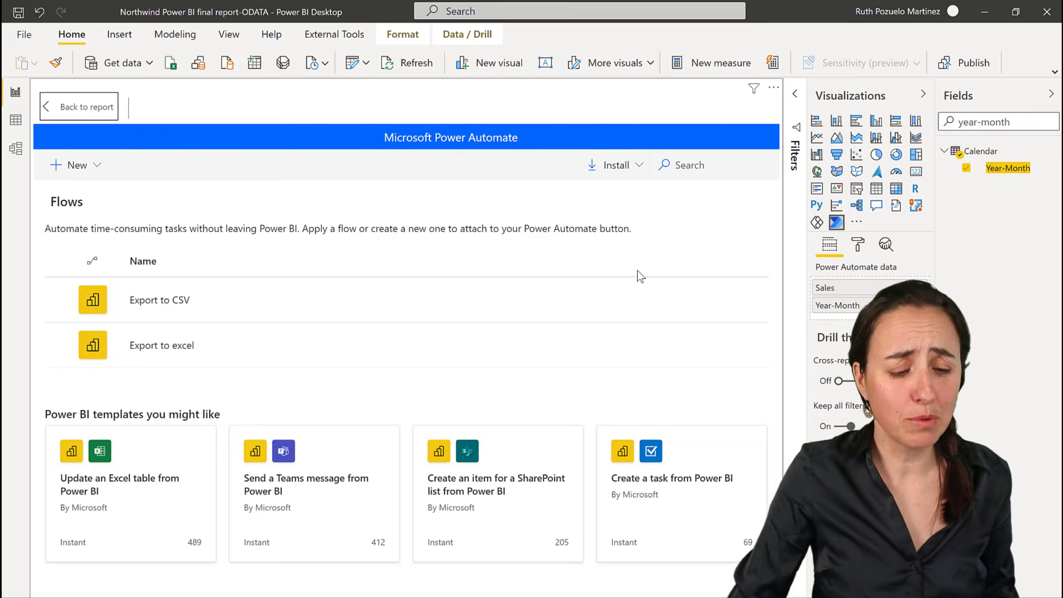
Step: Start a new flow from the 'Update an Excel table from Power BI' template
{"action": "mouse_move", "coordinate": [232, 289]}
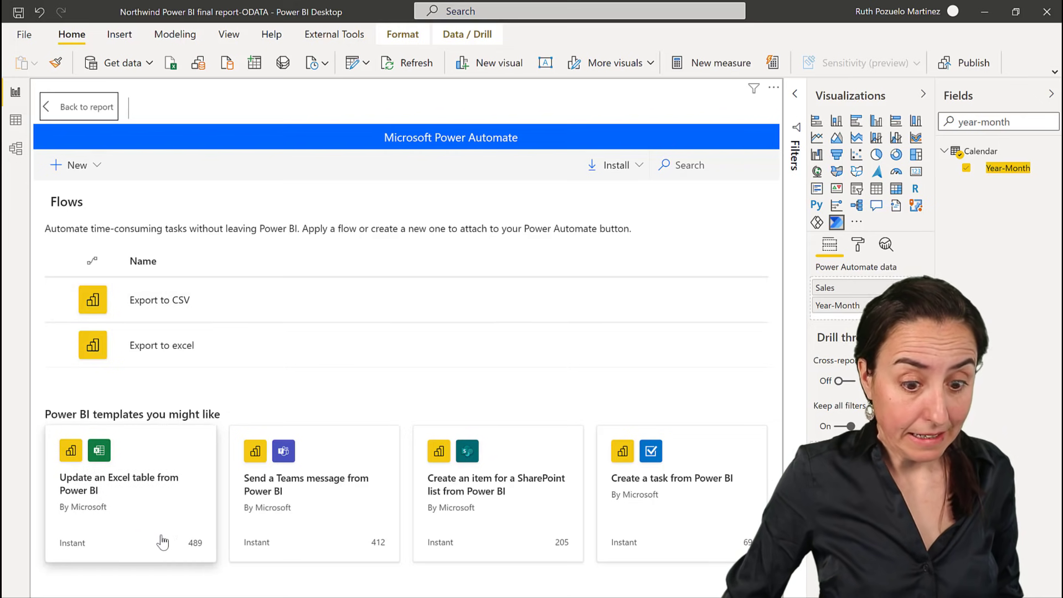
{"action": "left_click", "coordinate": [148, 501]}
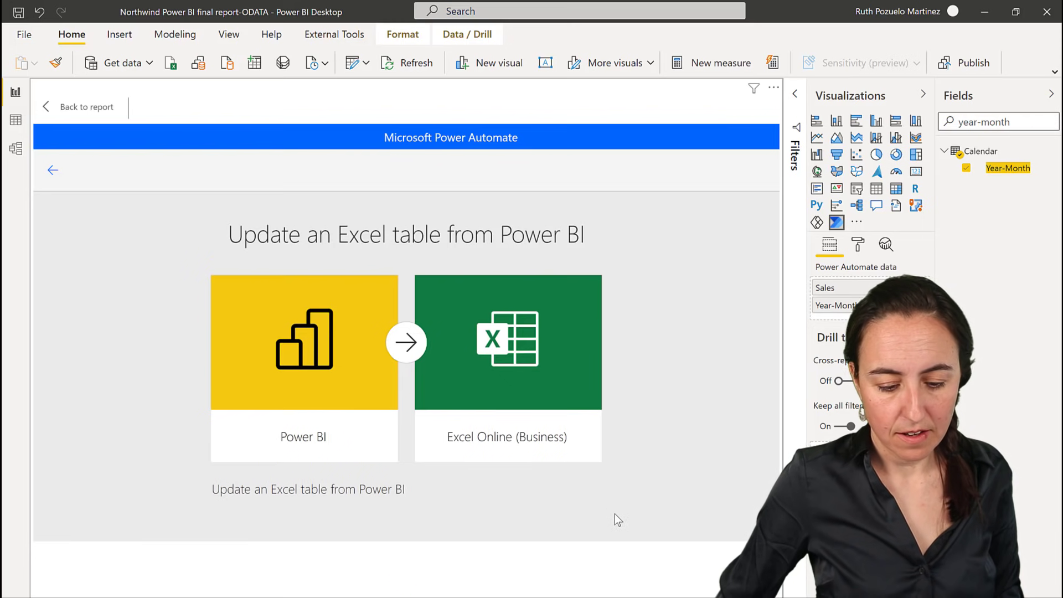
{"action": "scroll", "coordinate": [590, 512], "scroll_direction": "down", "scroll_amount": 1}
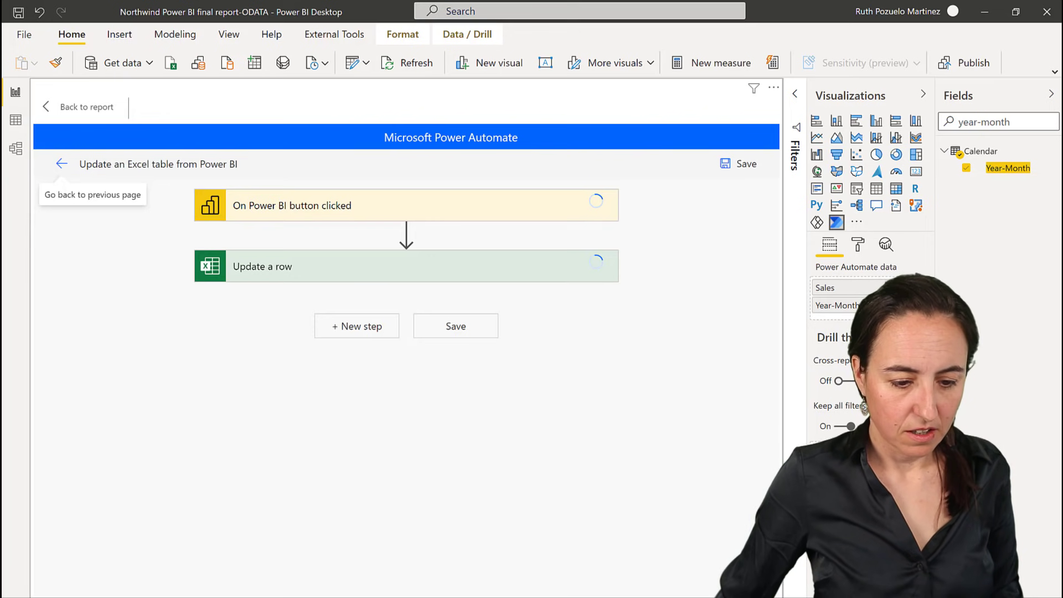
Step: Replace the Update a row step with a Compose action taking the Power BI data
{"action": "left_click", "coordinate": [606, 326]}
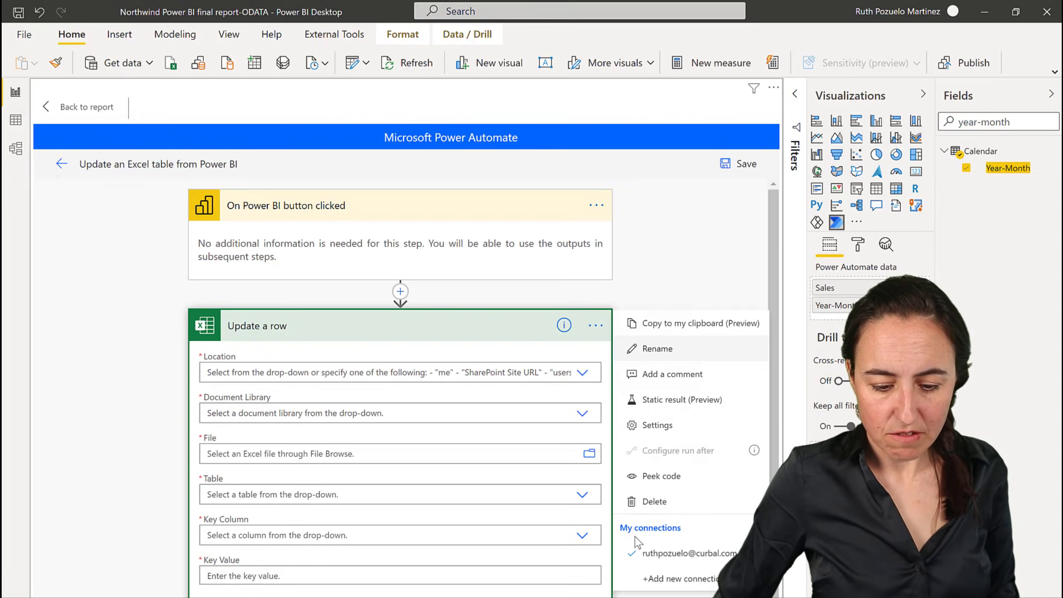
{"action": "left_click", "coordinate": [673, 502]}
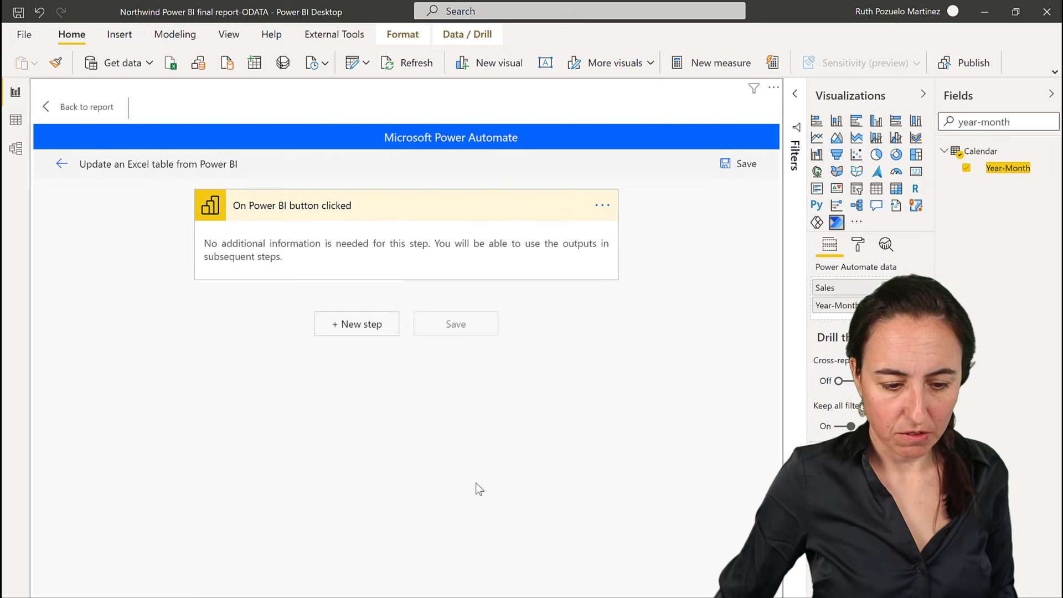
{"action": "double_click", "coordinate": [358, 322]}
{"action": "left_click", "coordinate": [381, 334]}
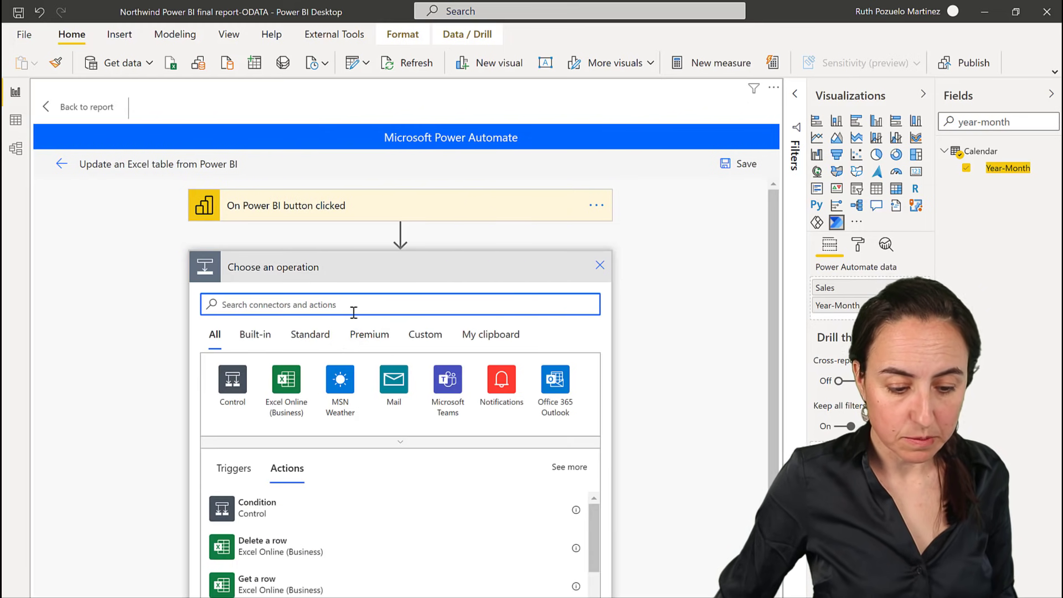
{"action": "type", "text": "com"}
{"action": "type", "text": "poi"}
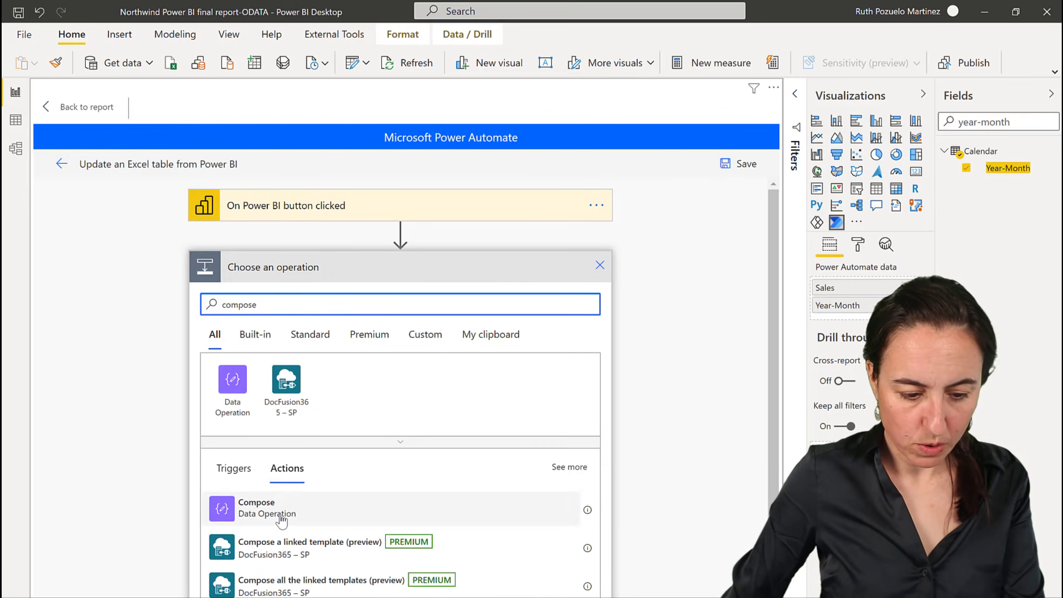
{"action": "left_click", "coordinate": [281, 519]}
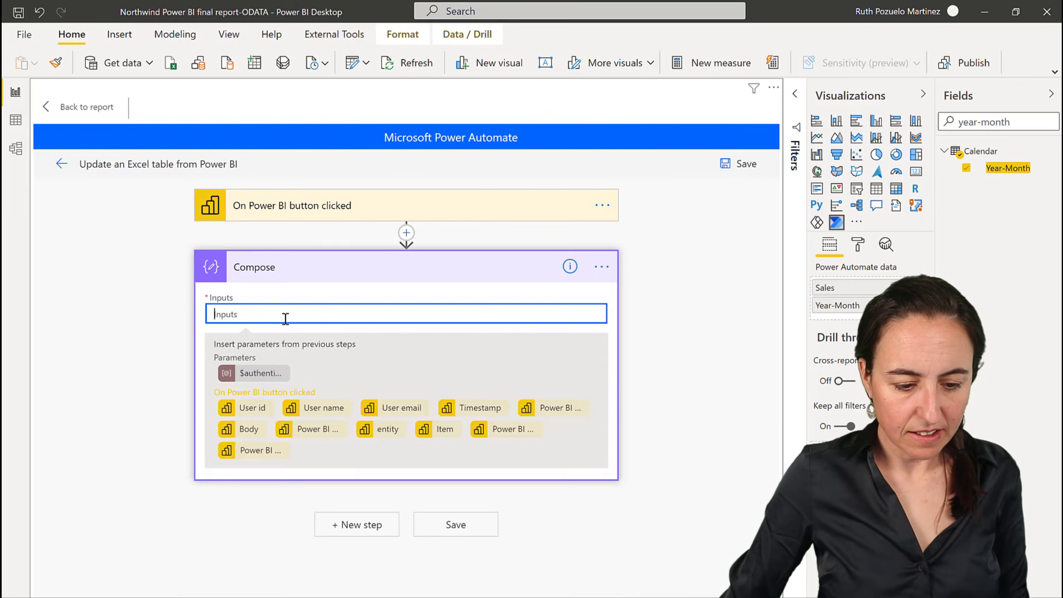
{"action": "left_click", "coordinate": [261, 451]}
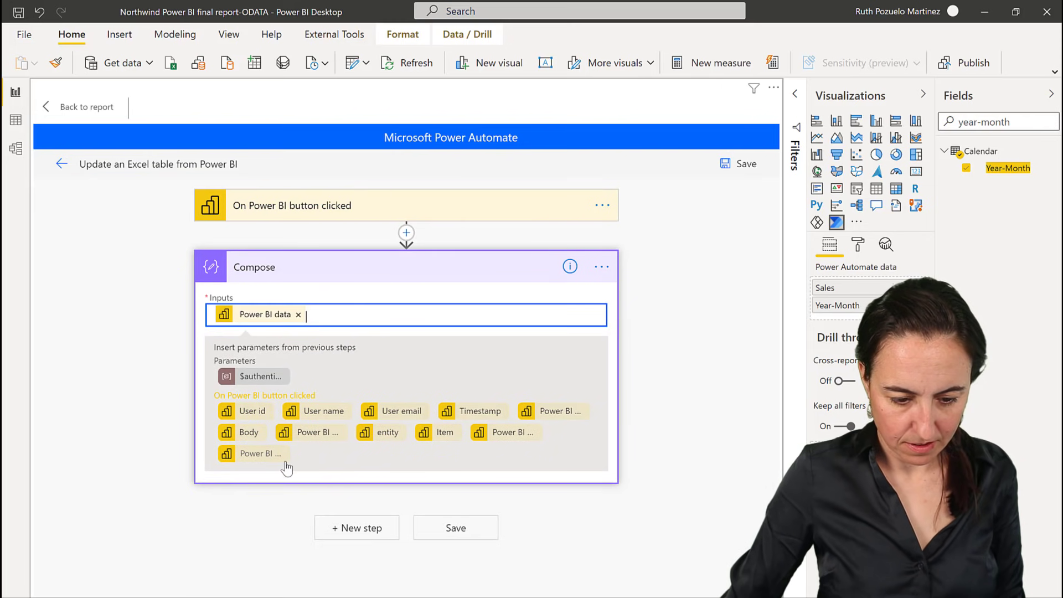
Step: Add a Create CSV table action after the Compose step
{"action": "left_click", "coordinate": [360, 531]}
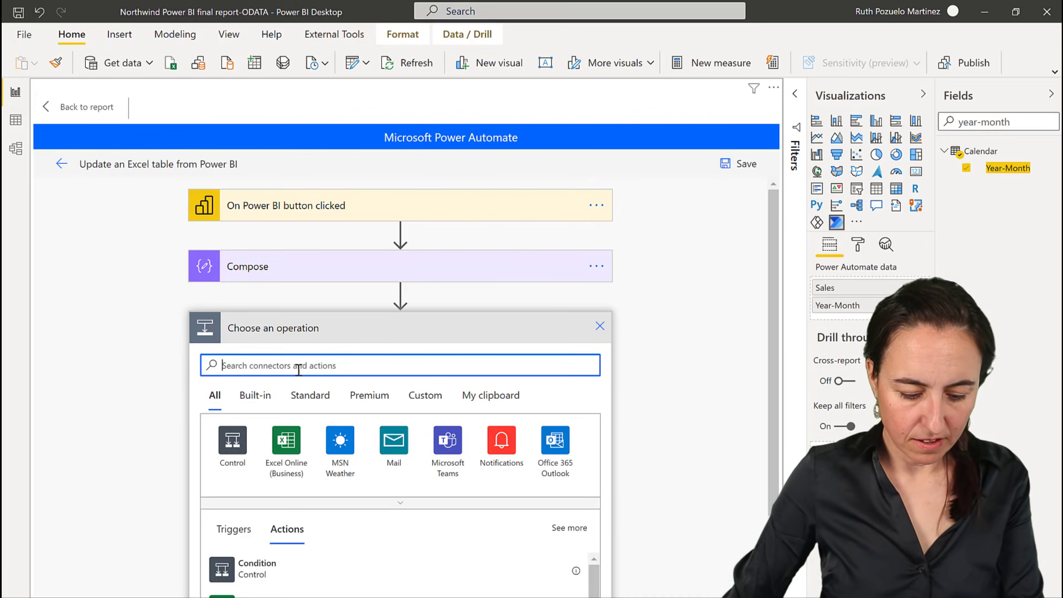
{"action": "type", "text": "create c"}
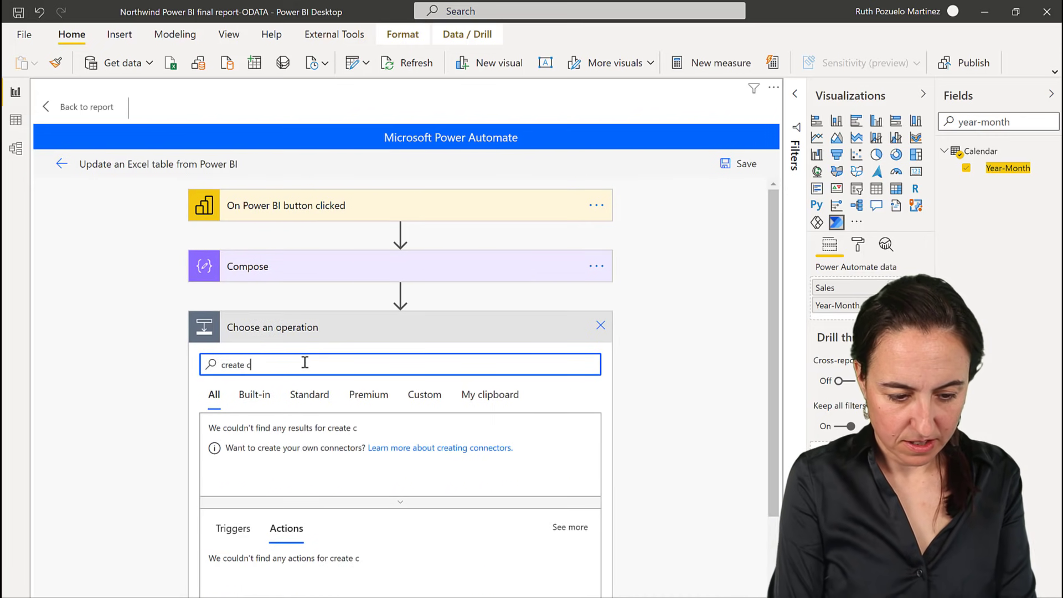
{"action": "type", "text": "sv"}
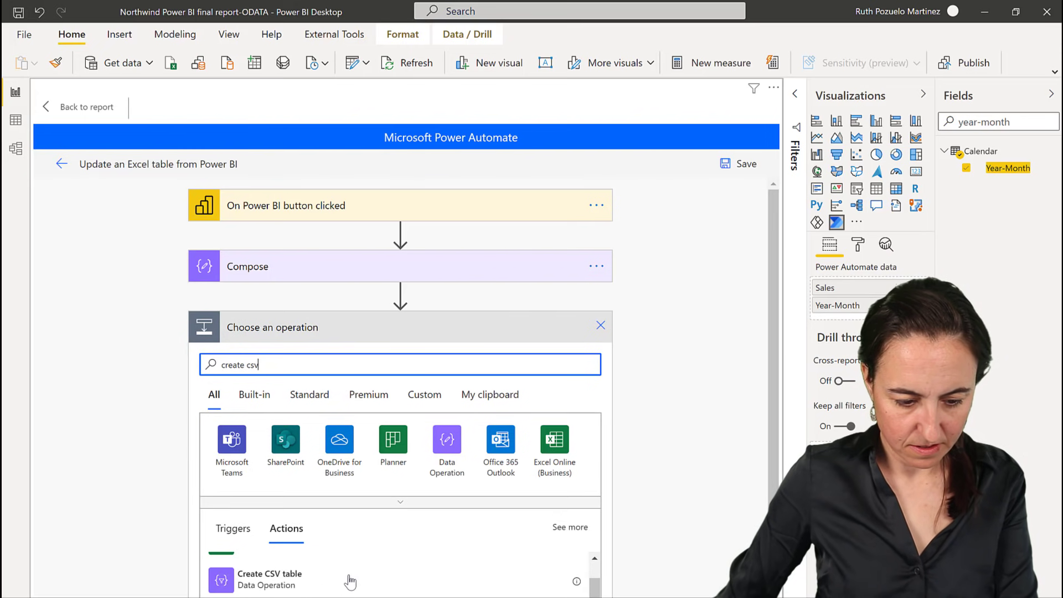
{"action": "left_click", "coordinate": [275, 586]}
Step: Feed Compose Outputs into Create CSV table and add a new step searching for create actions
{"action": "left_click", "coordinate": [278, 373]}
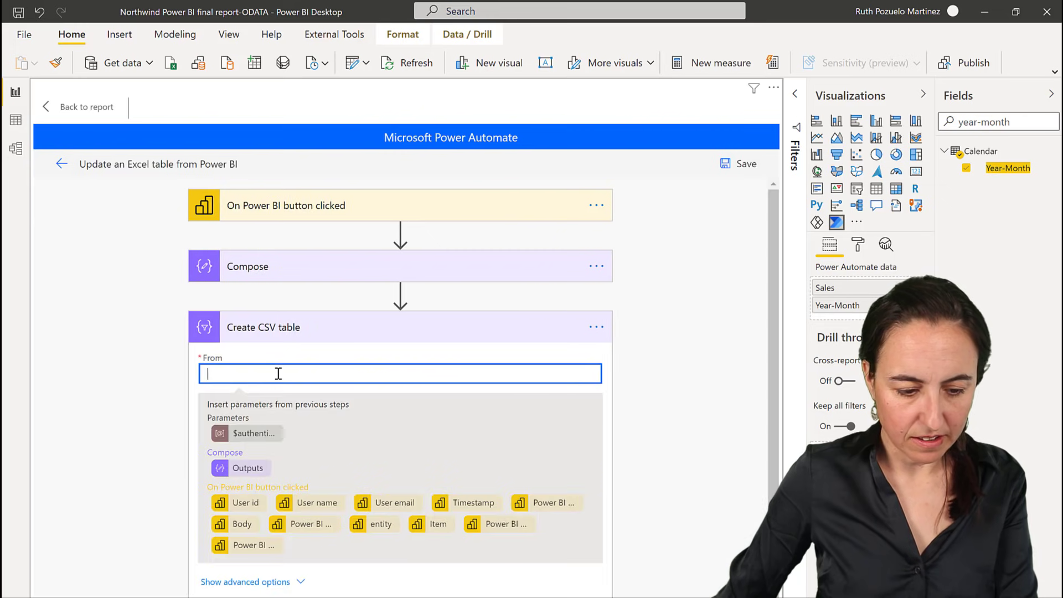
{"action": "left_click", "coordinate": [244, 471]}
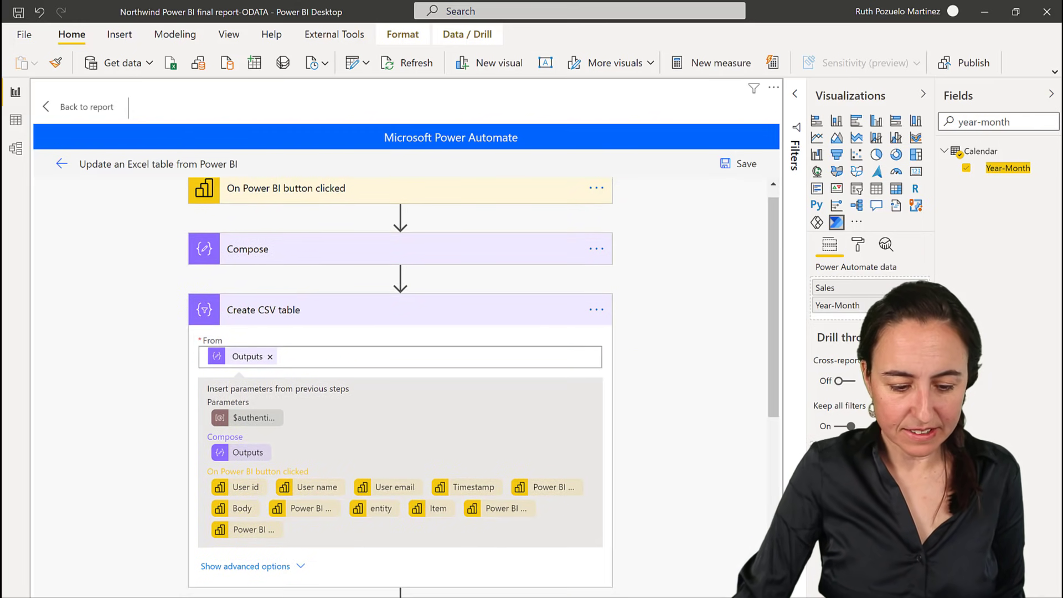
{"action": "left_click", "coordinate": [400, 592]}
{"action": "scroll", "coordinate": [299, 388], "scroll_direction": "up", "scroll_amount": 3}
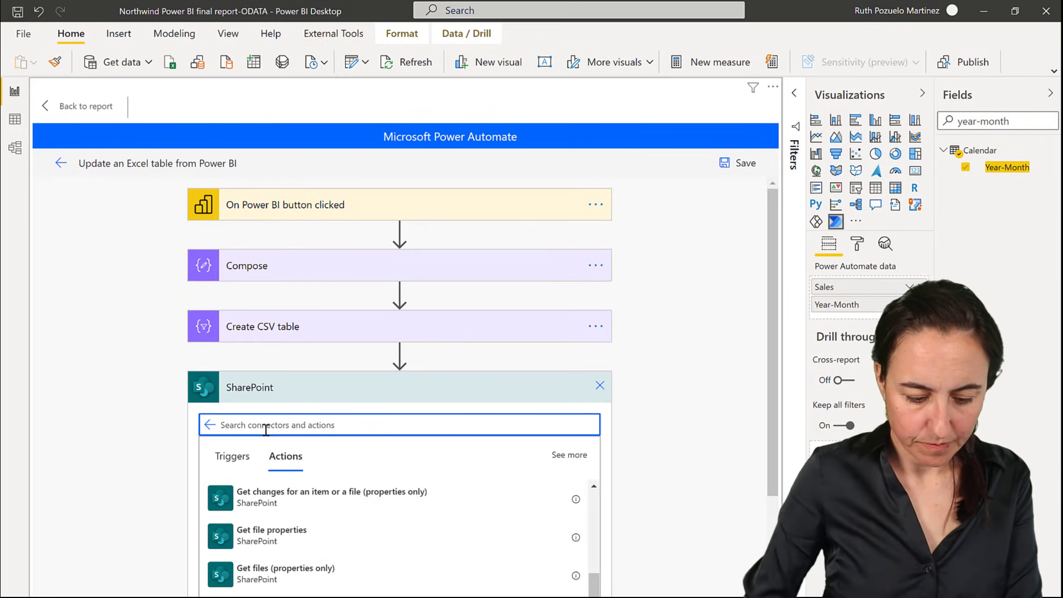
{"action": "type", "text": "create a file"}
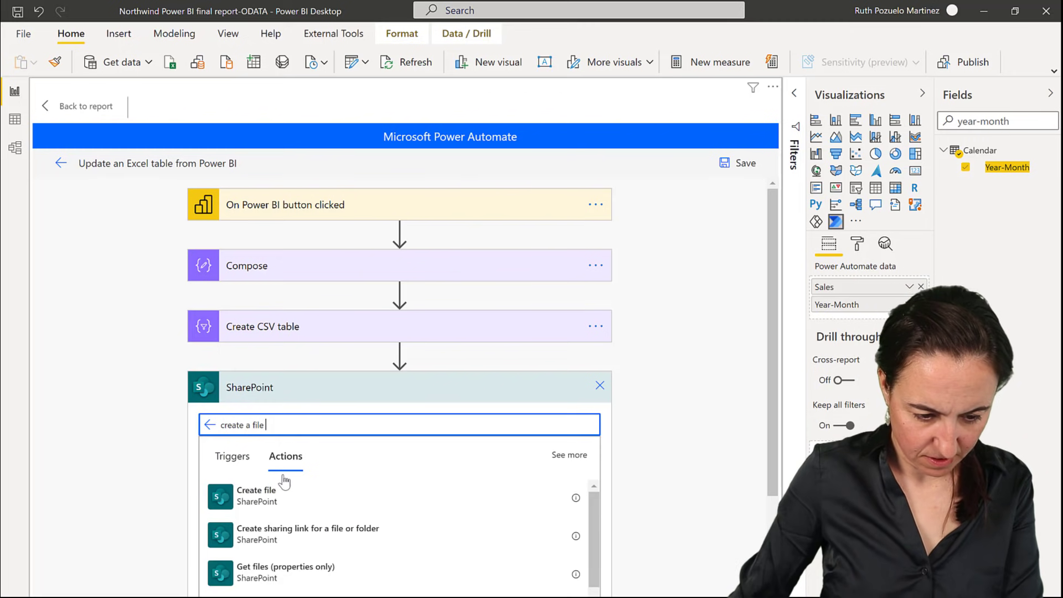
Step: Add a SharePoint Create file action targeting the Youtube site's /Vaccine Tracker folder
{"action": "left_click", "coordinate": [263, 499]}
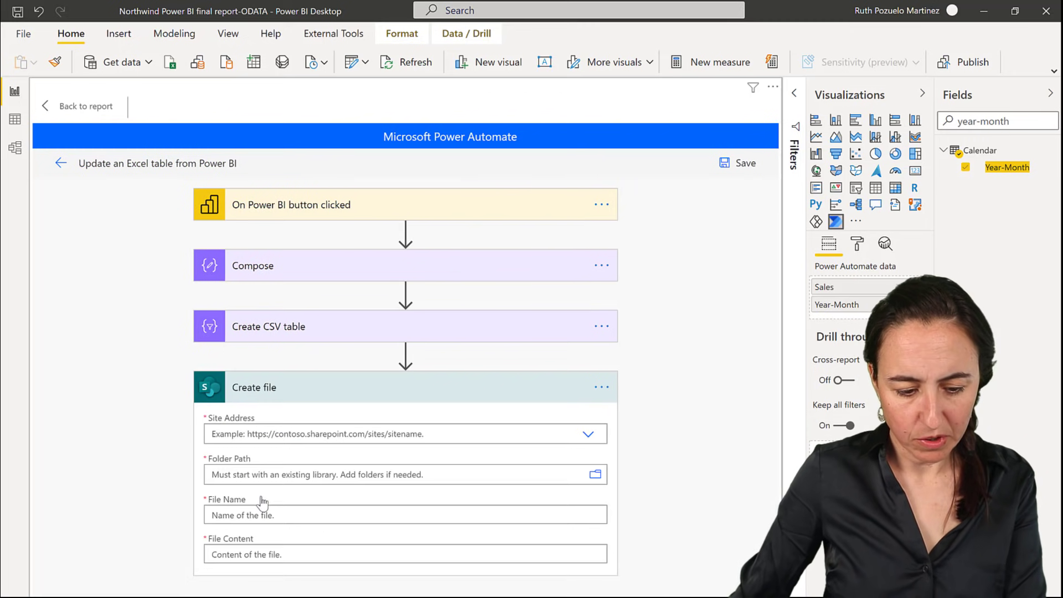
{"action": "left_click", "coordinate": [588, 435]}
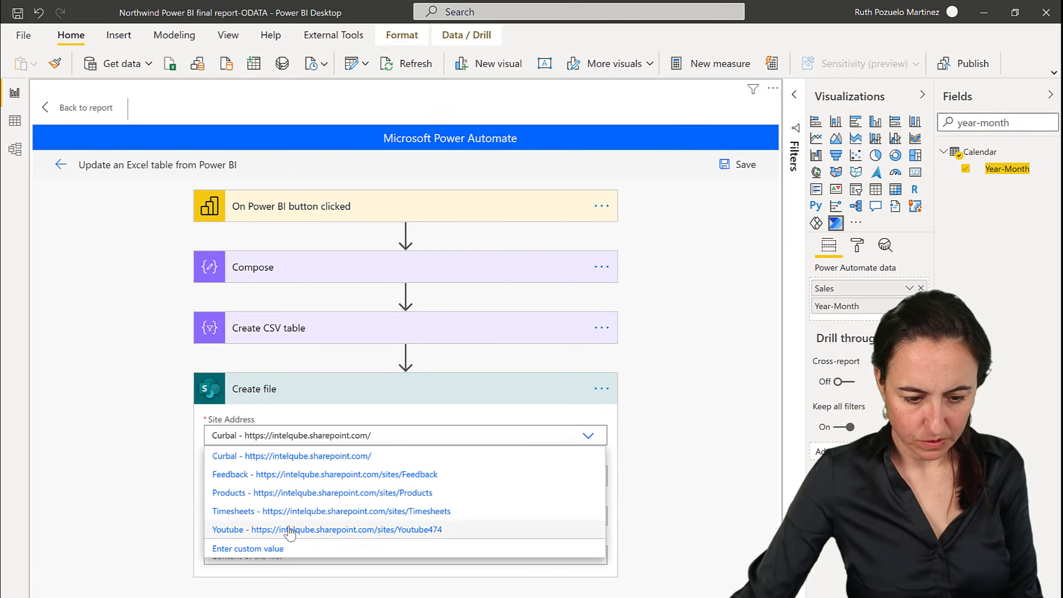
{"action": "left_click", "coordinate": [290, 530]}
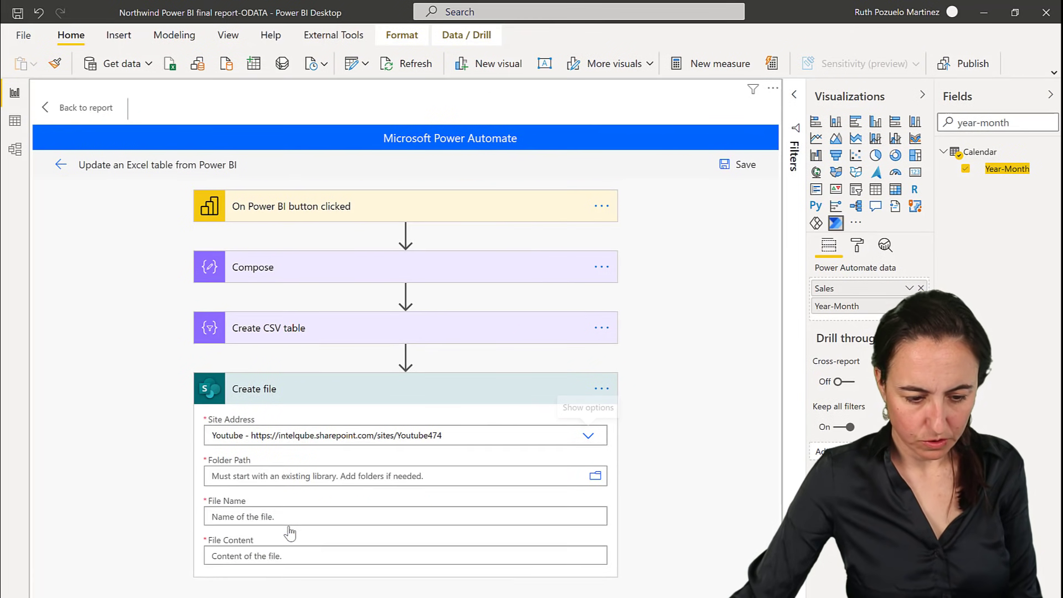
{"action": "left_click", "coordinate": [596, 477]}
{"action": "scroll", "coordinate": [477, 454], "scroll_direction": "down", "scroll_amount": 3}
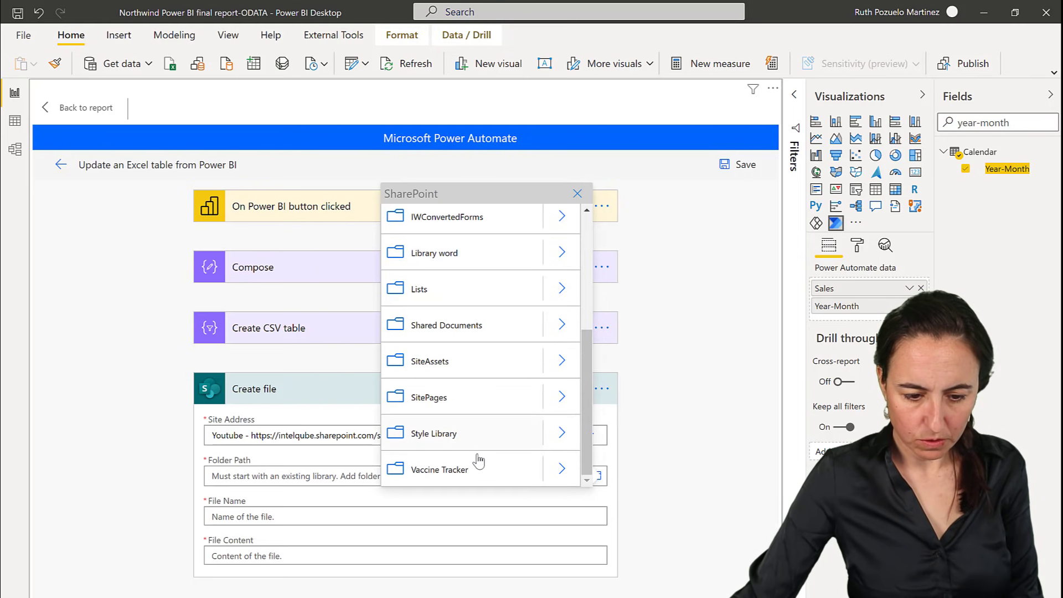
{"action": "left_click", "coordinate": [466, 469]}
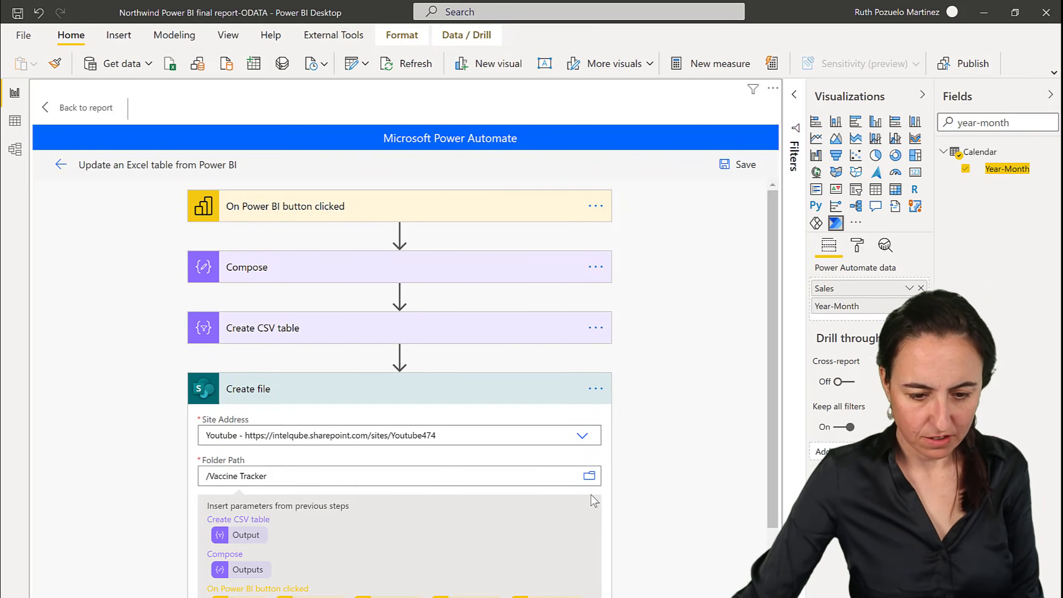
{"action": "scroll", "coordinate": [593, 501], "scroll_direction": "down", "scroll_amount": 3}
Step: Name the file utcNow()_sales.csv, use the CSV table Output as content, and save the flow
{"action": "left_click", "coordinate": [282, 526]}
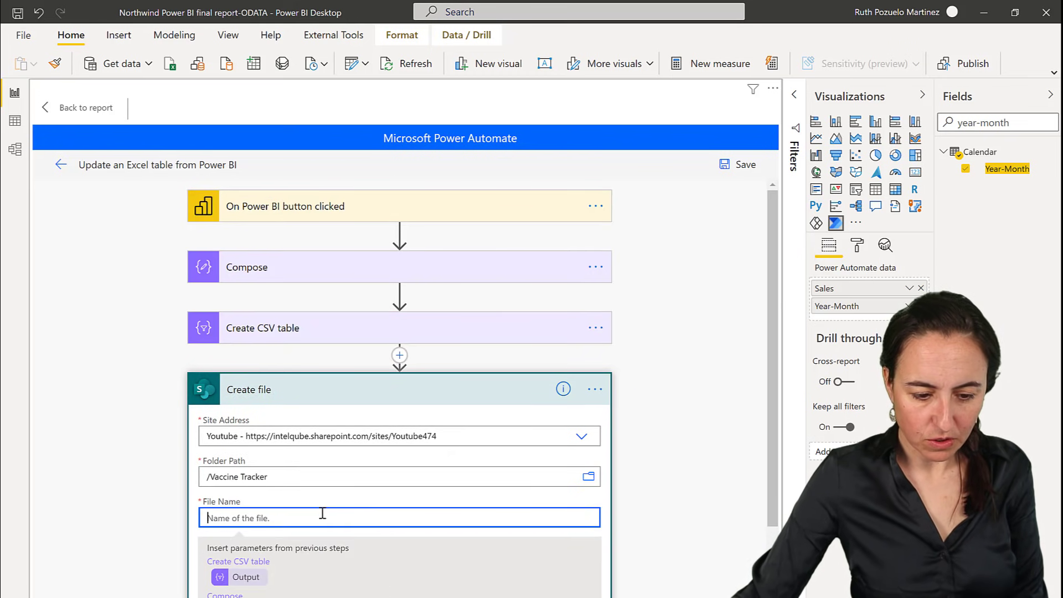
{"action": "scroll", "coordinate": [363, 523], "scroll_direction": "down", "scroll_amount": 3}
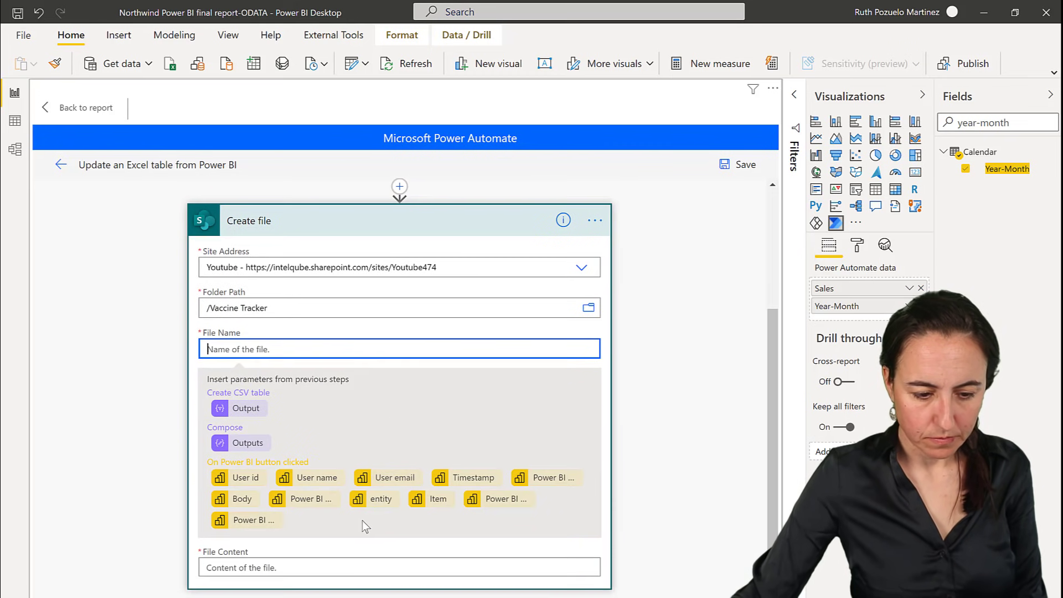
{"action": "type", "text": "utcNow()_sales.csv"}
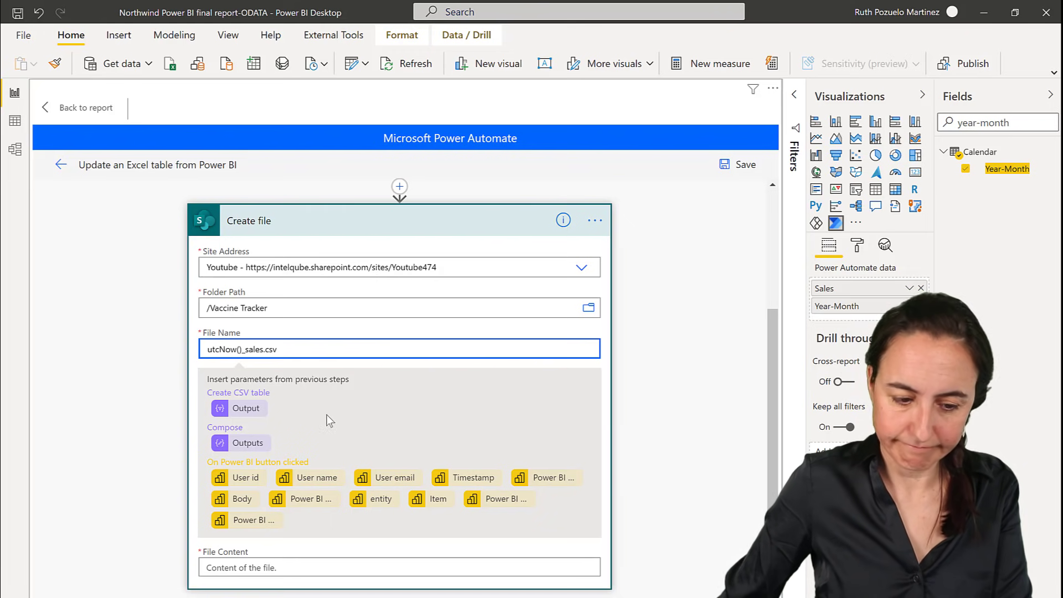
{"action": "left_click_drag", "start_coordinate": [241, 349], "coordinate": [206, 349]}
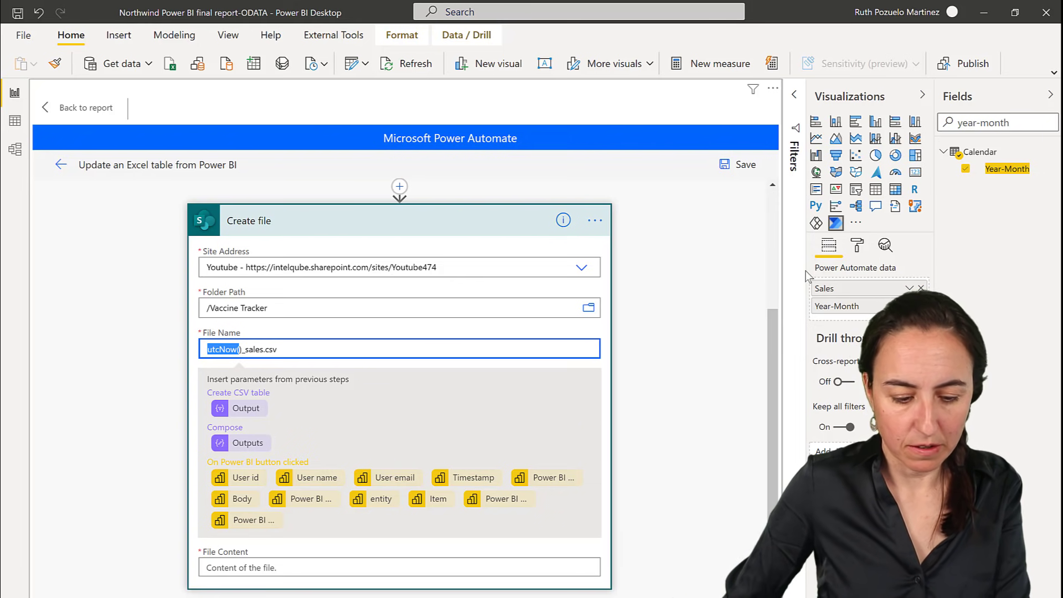
{"action": "left_click", "coordinate": [291, 573]}
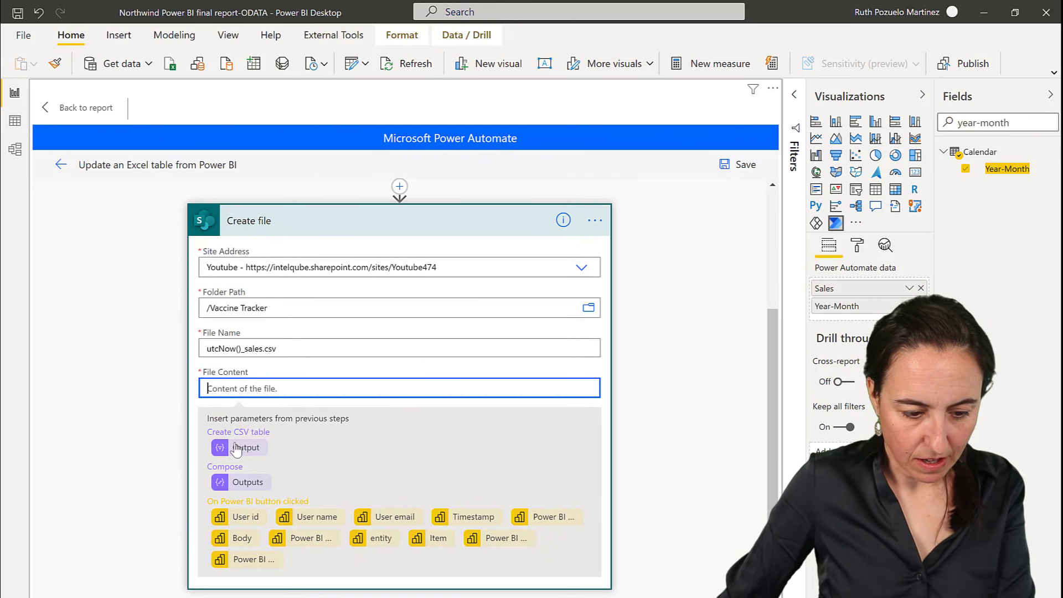
{"action": "left_click", "coordinate": [244, 447]}
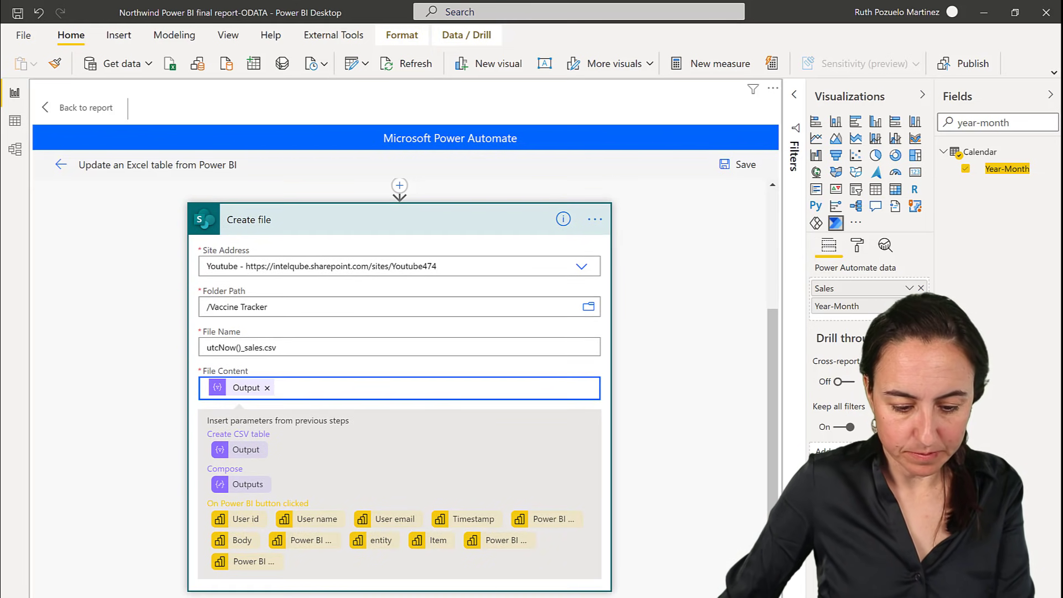
{"action": "key", "text": "ctrl+s"}
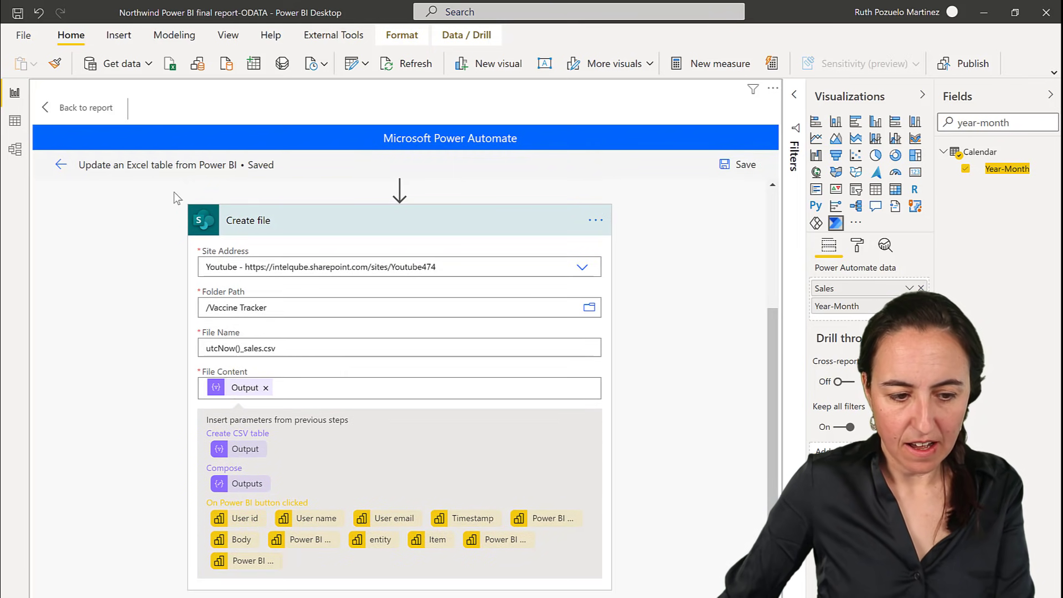
Step: Apply the flow to the Power Automate button and go back to the Northwind report
{"action": "left_click", "coordinate": [61, 164]}
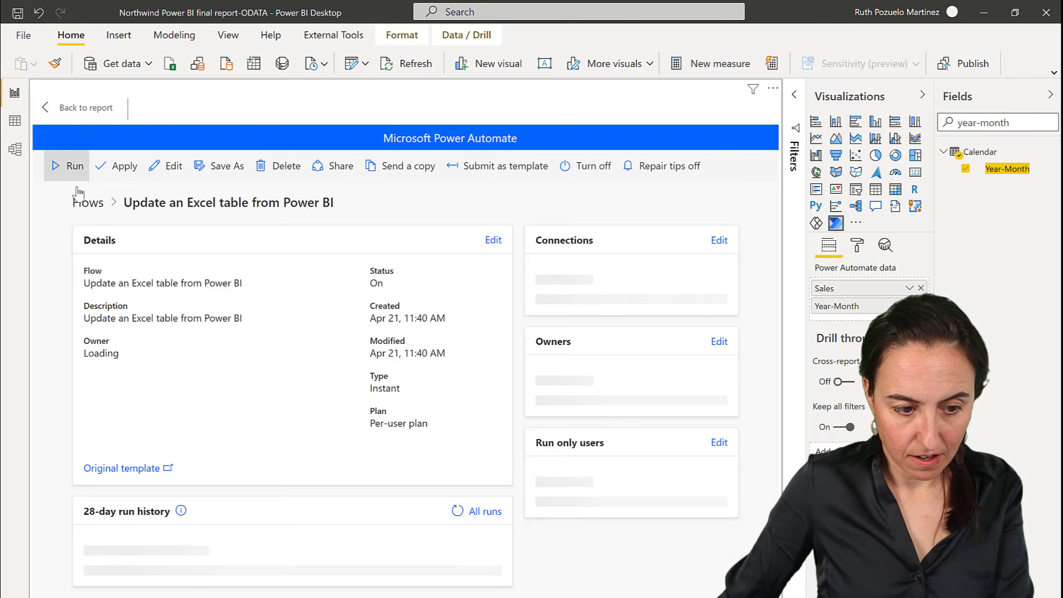
{"action": "left_click", "coordinate": [123, 169]}
{"action": "left_click_drag", "start_coordinate": [78, 193], "coordinate": [320, 193]}
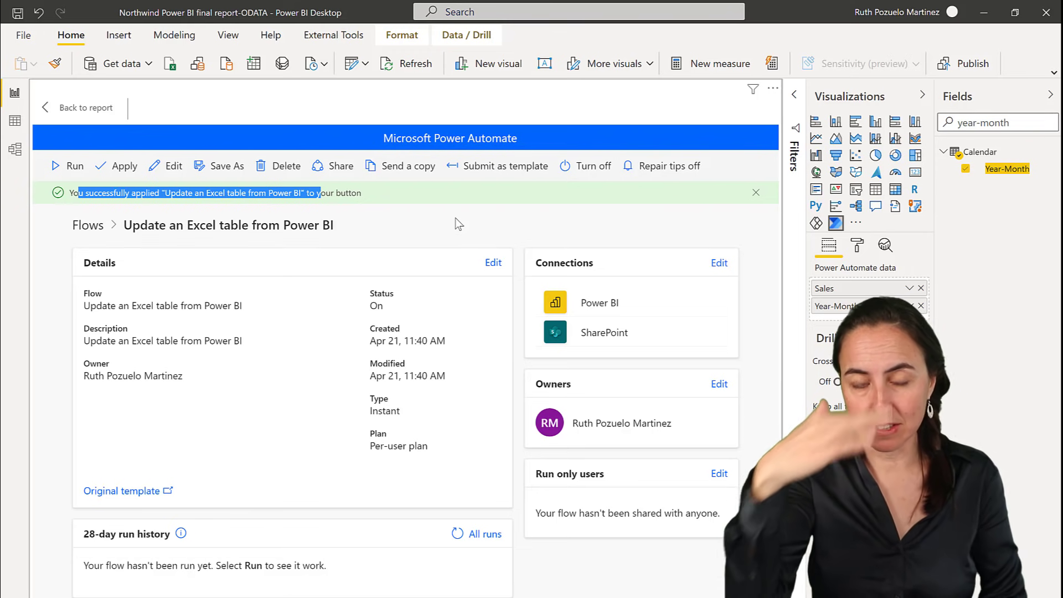
{"action": "left_click", "coordinate": [79, 110]}
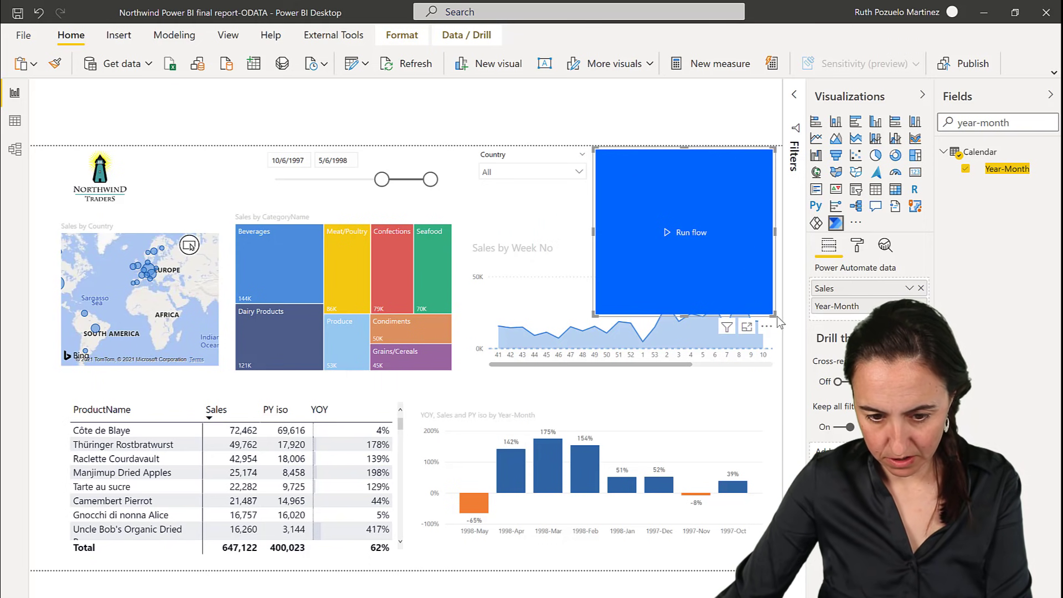
Step: Shrink the Run flow button and relabel it 'Export to CSV' at 14 pt
{"action": "left_click_drag", "start_coordinate": [775, 314], "coordinate": [731, 189]}
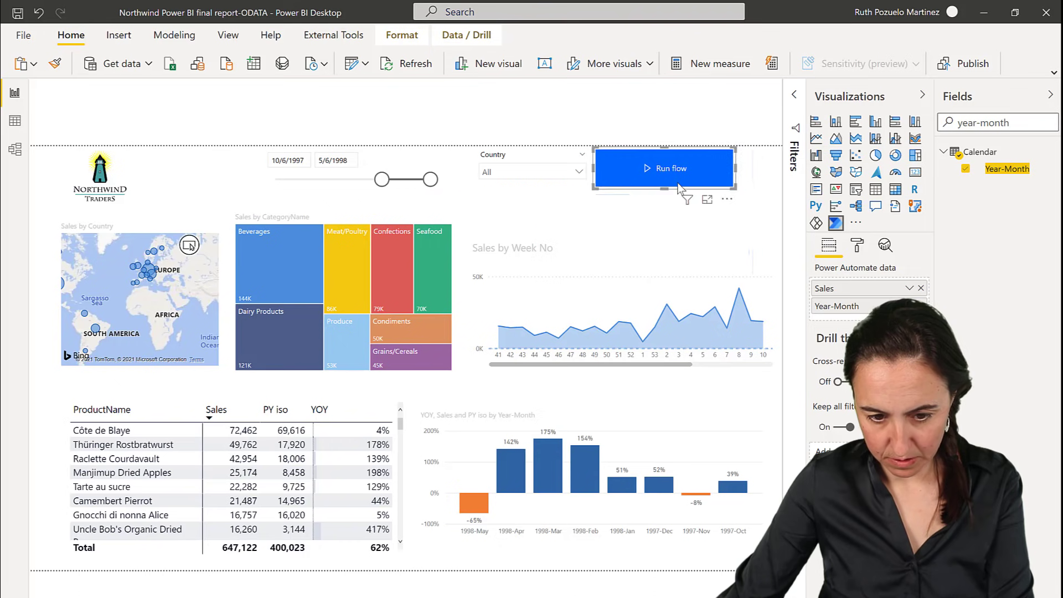
{"action": "left_click", "coordinate": [857, 245]}
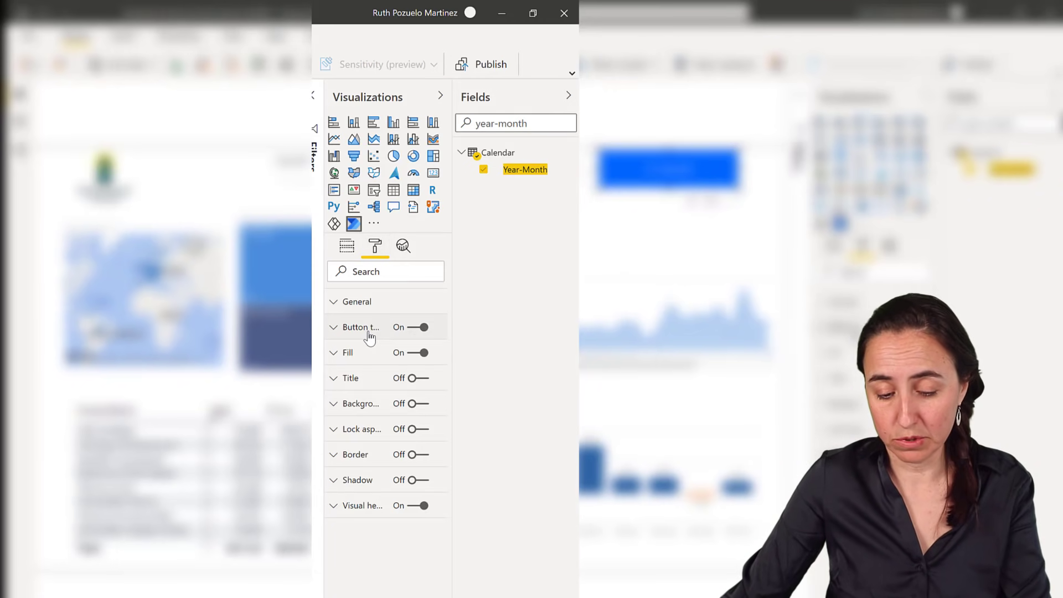
{"action": "left_click", "coordinate": [365, 330]}
{"action": "left_click_drag", "start_coordinate": [382, 394], "coordinate": [346, 394]}
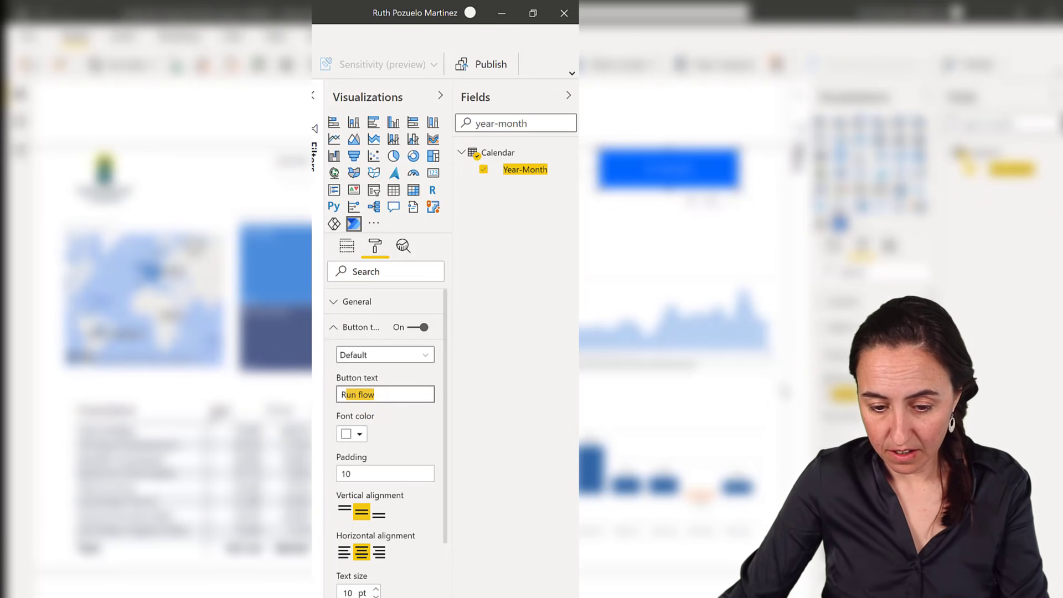
{"action": "type", "text": "Expor"}
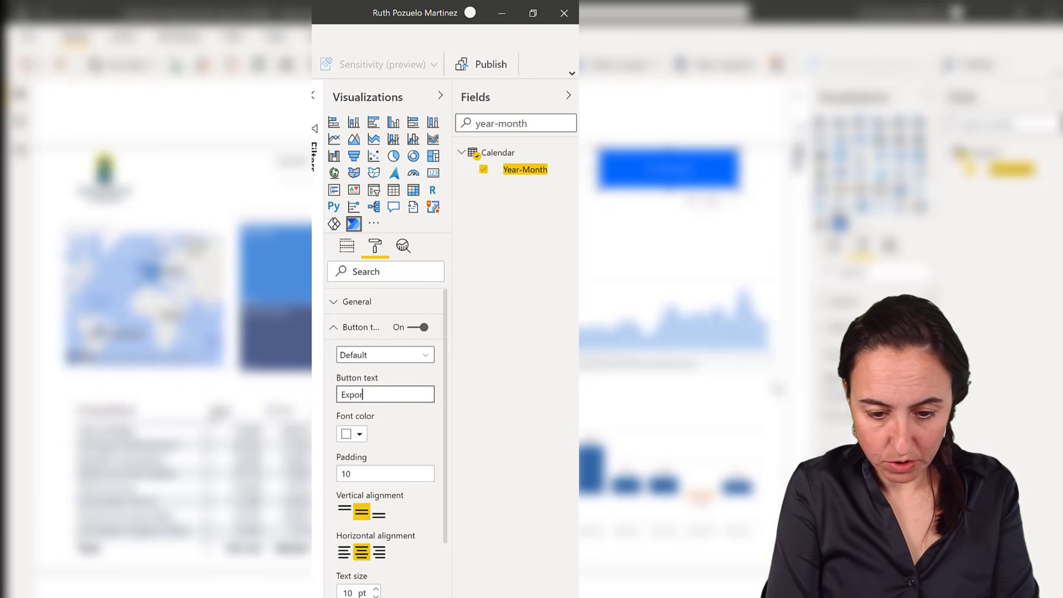
{"action": "type", "text": "t to CSV"}
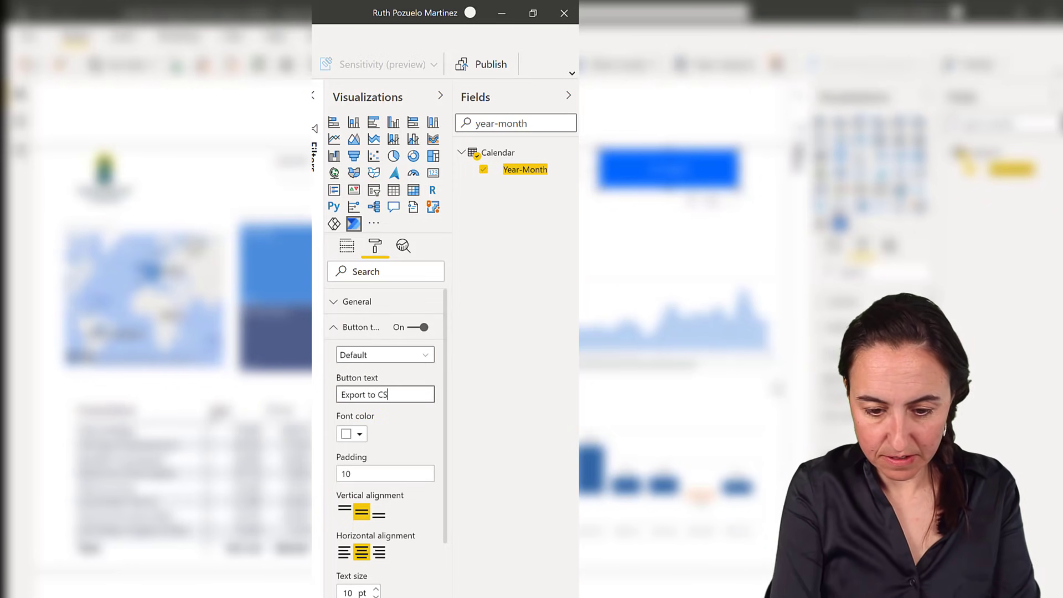
{"action": "left_click", "coordinate": [350, 593]}
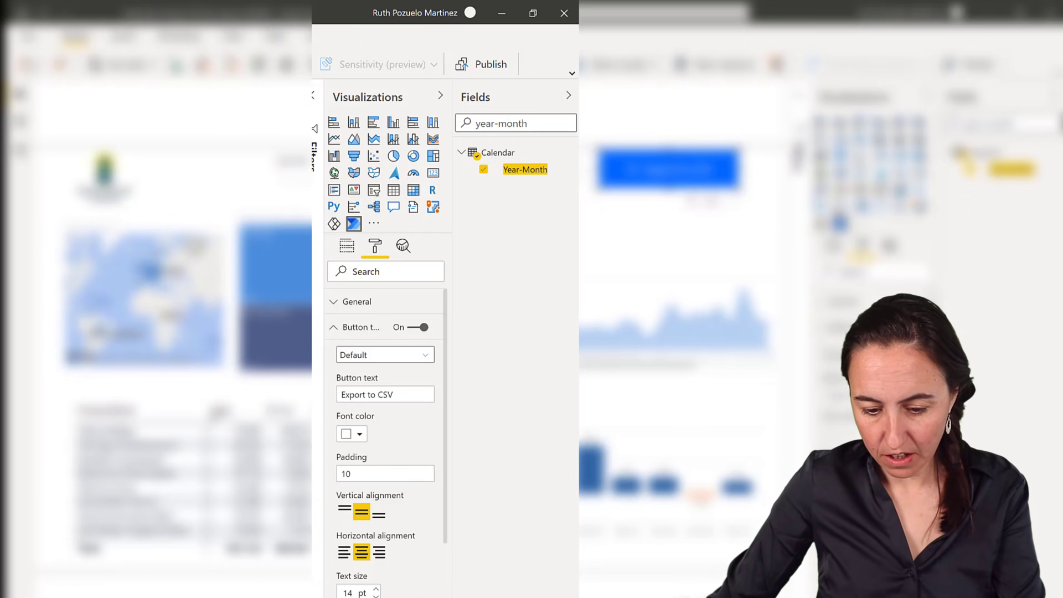
{"action": "scroll", "coordinate": [414, 532], "scroll_direction": "down", "scroll_amount": 3}
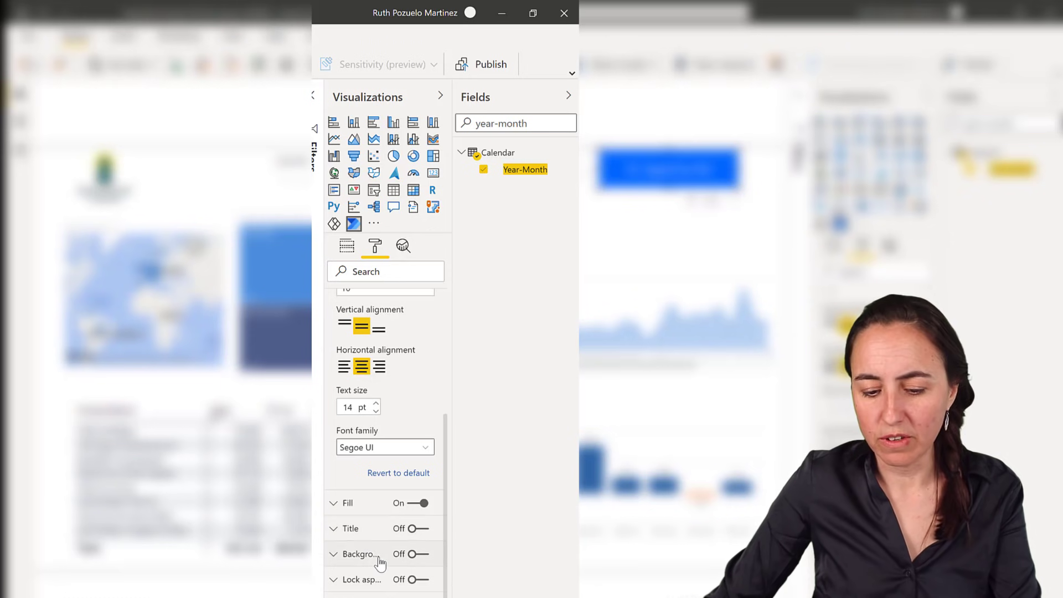
Step: Set the button's background fill to light green
{"action": "left_click", "coordinate": [348, 504]}
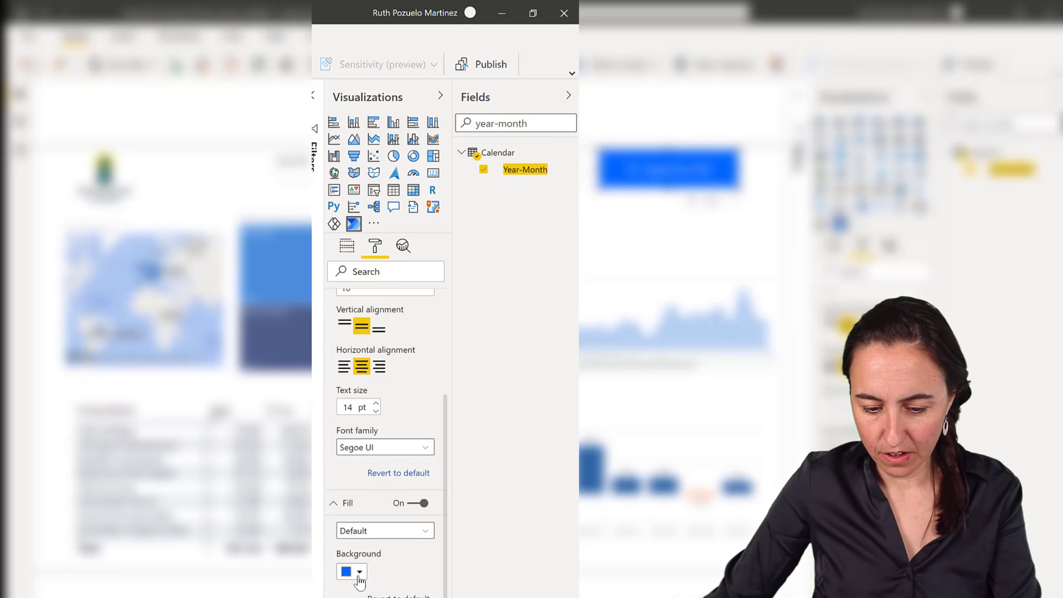
{"action": "left_click", "coordinate": [357, 573]}
{"action": "left_click", "coordinate": [480, 377]}
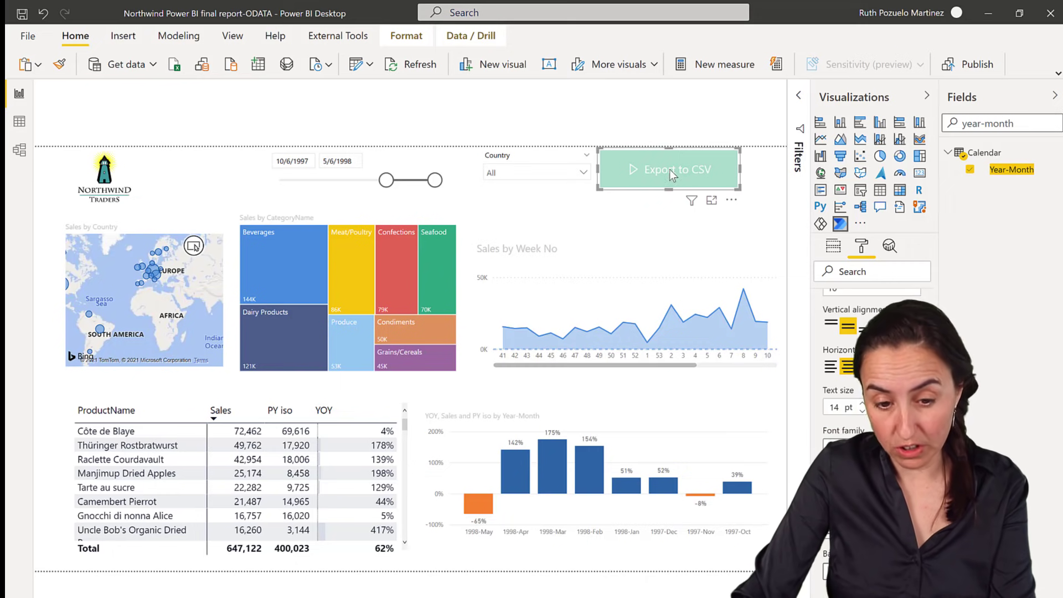
Step: Trigger the Export to CSV button, then open the visual's flows list via More options > Edit
{"action": "left_click", "coordinate": [669, 169], "text": "ctrl"}
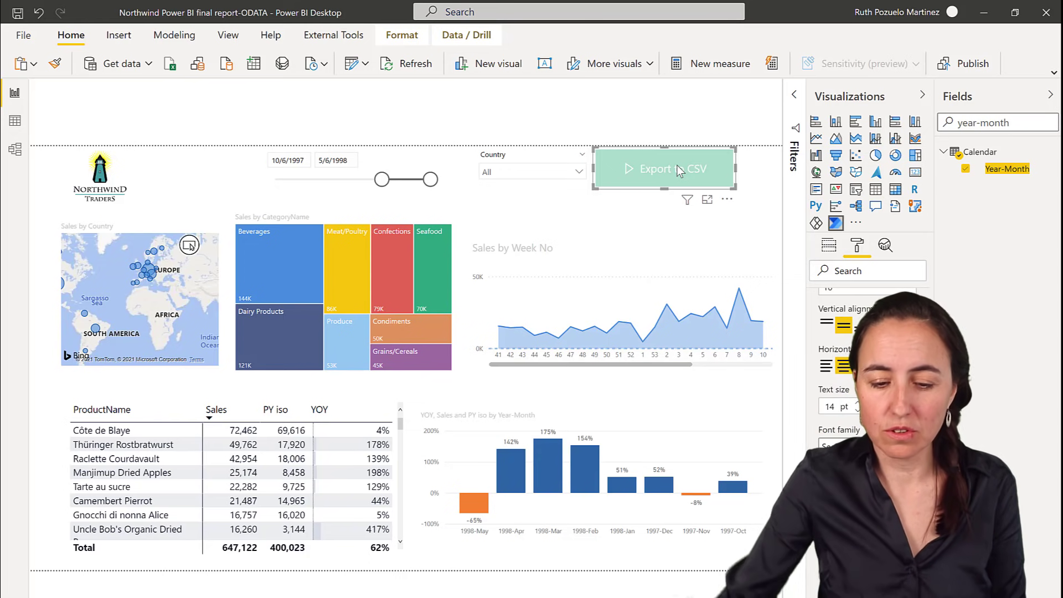
{"action": "left_click", "coordinate": [726, 202]}
{"action": "left_click", "coordinate": [754, 218]}
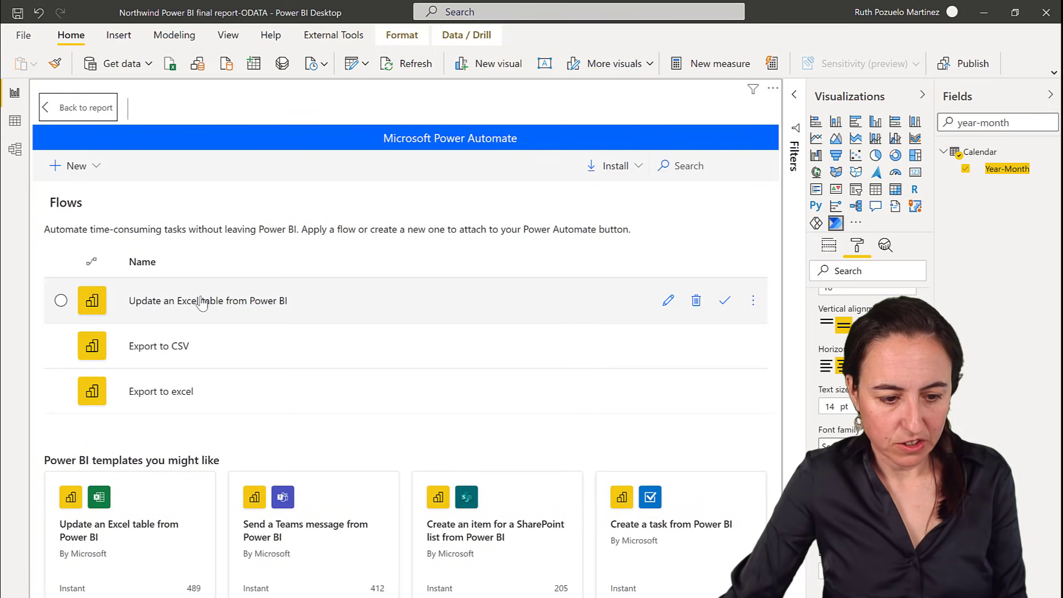
Step: Check the error details of the failed Update an Excel table from Power BI run, then start editing that flow
{"action": "left_click", "coordinate": [223, 303]}
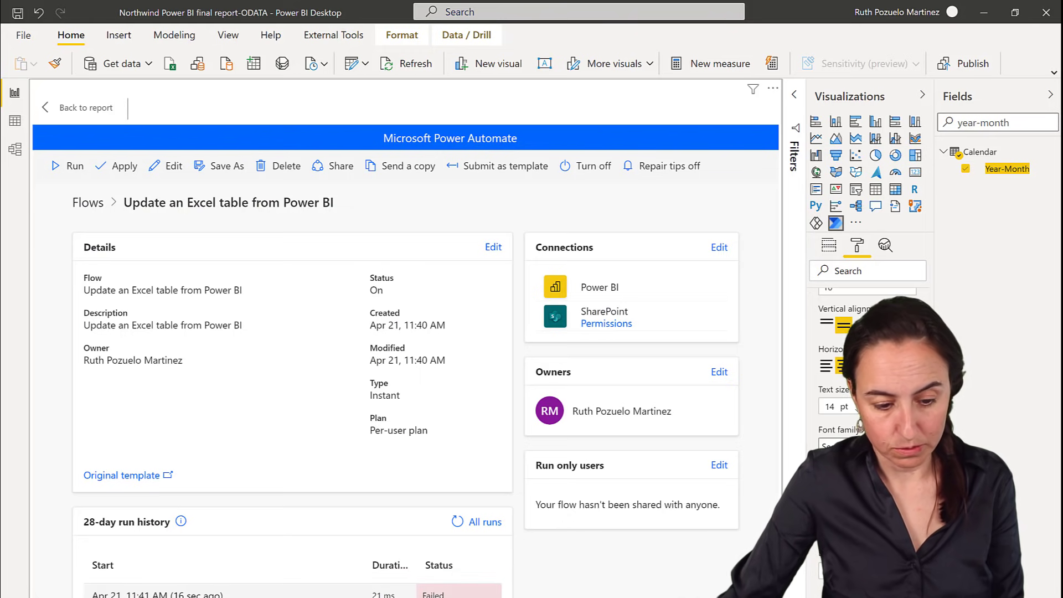
{"action": "left_click", "coordinate": [310, 593]}
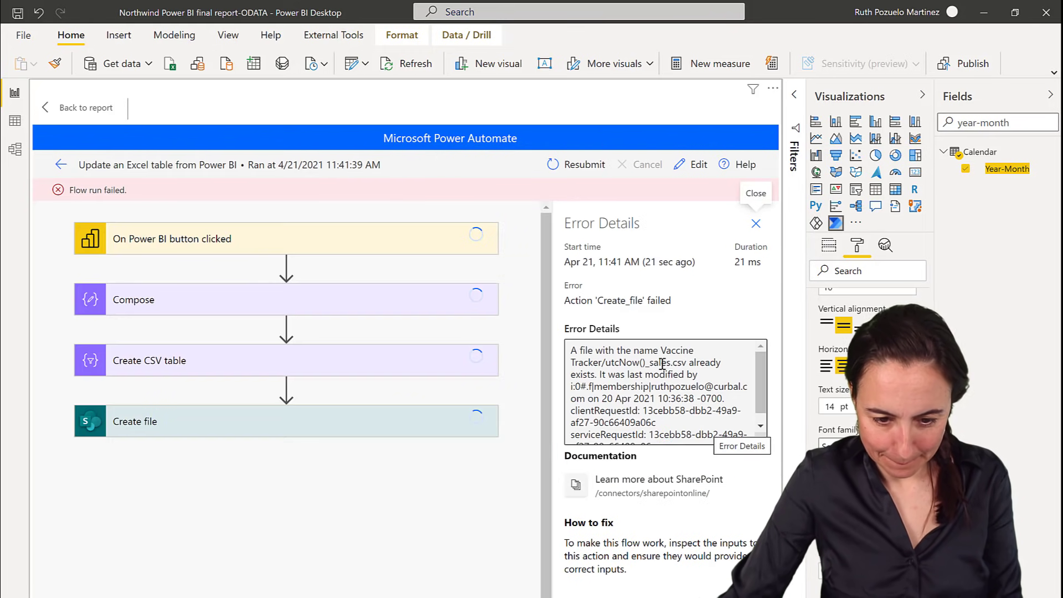
{"action": "left_click", "coordinate": [671, 374]}
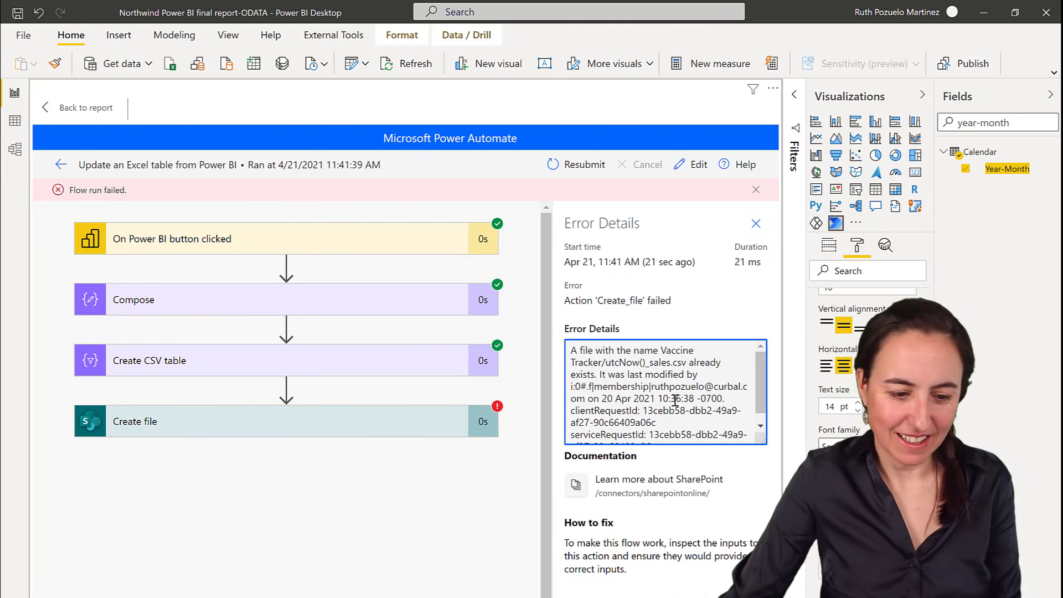
{"action": "left_click", "coordinate": [755, 224]}
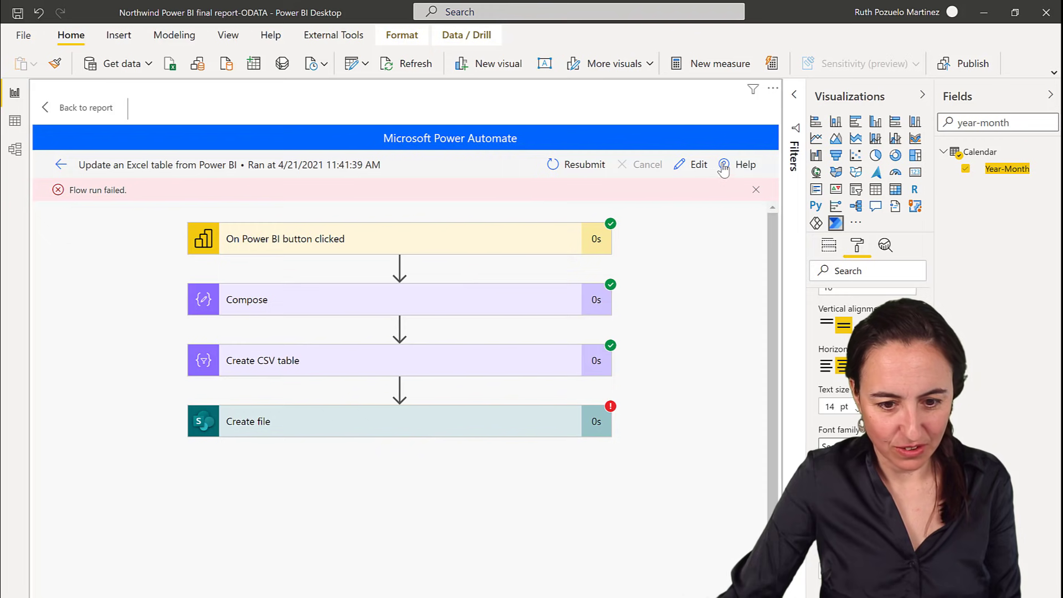
{"action": "left_click", "coordinate": [692, 165]}
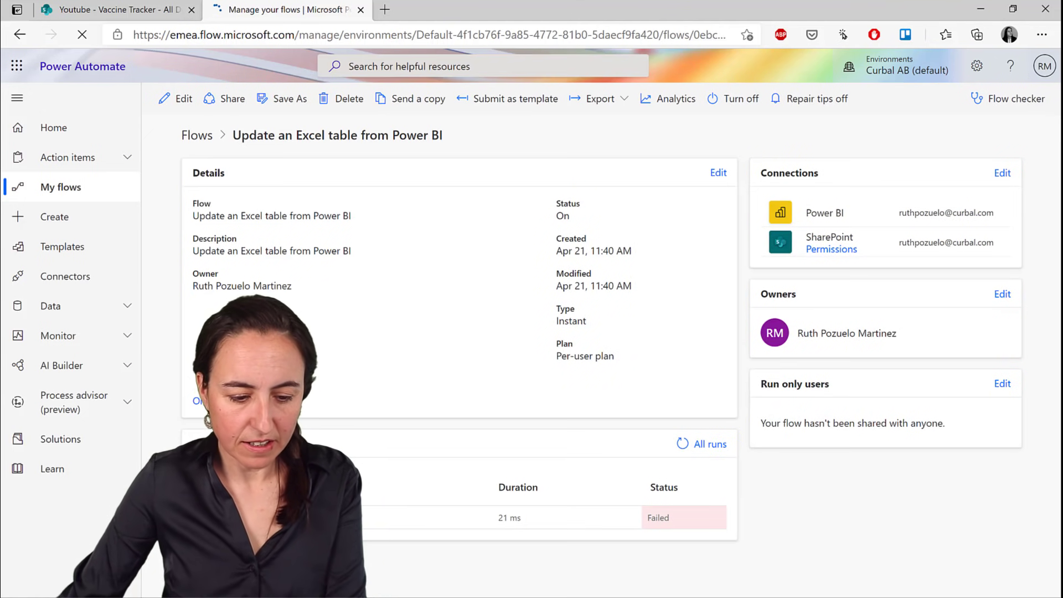
Step: Open the flow in the browser editor and clear the Create file step's existing File Name
{"action": "left_click", "coordinate": [177, 99]}
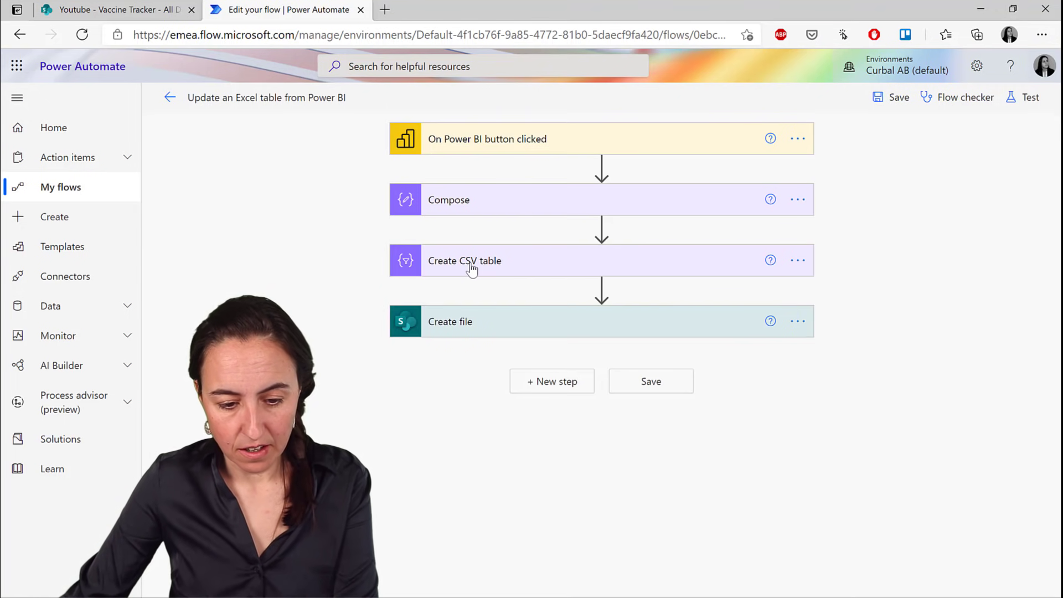
{"action": "left_click", "coordinate": [470, 270]}
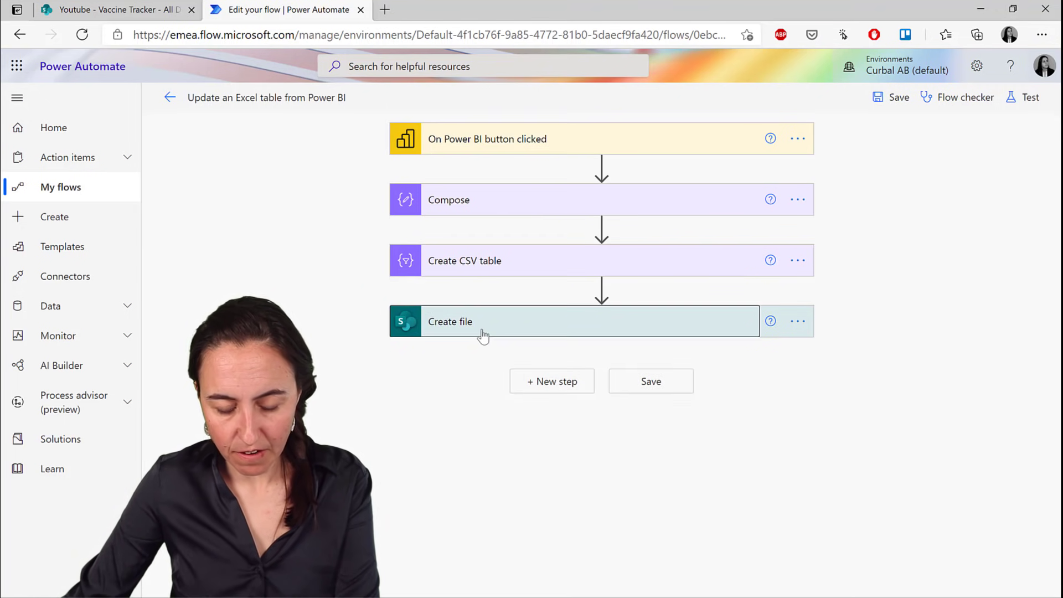
{"action": "left_click", "coordinate": [482, 331]}
{"action": "triple_click", "coordinate": [562, 410]}
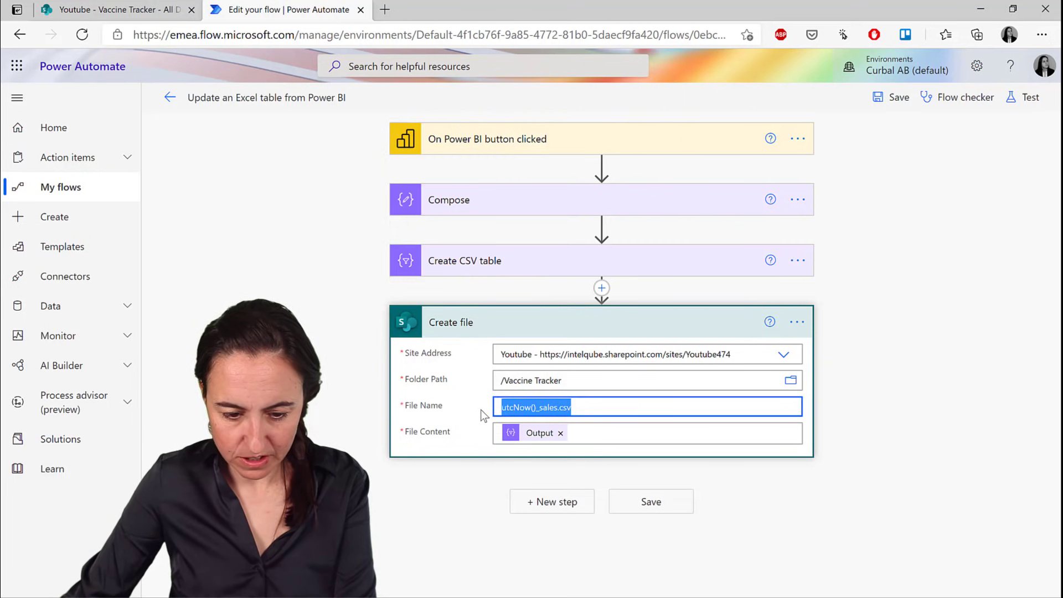
{"action": "key", "text": "BackSpace"}
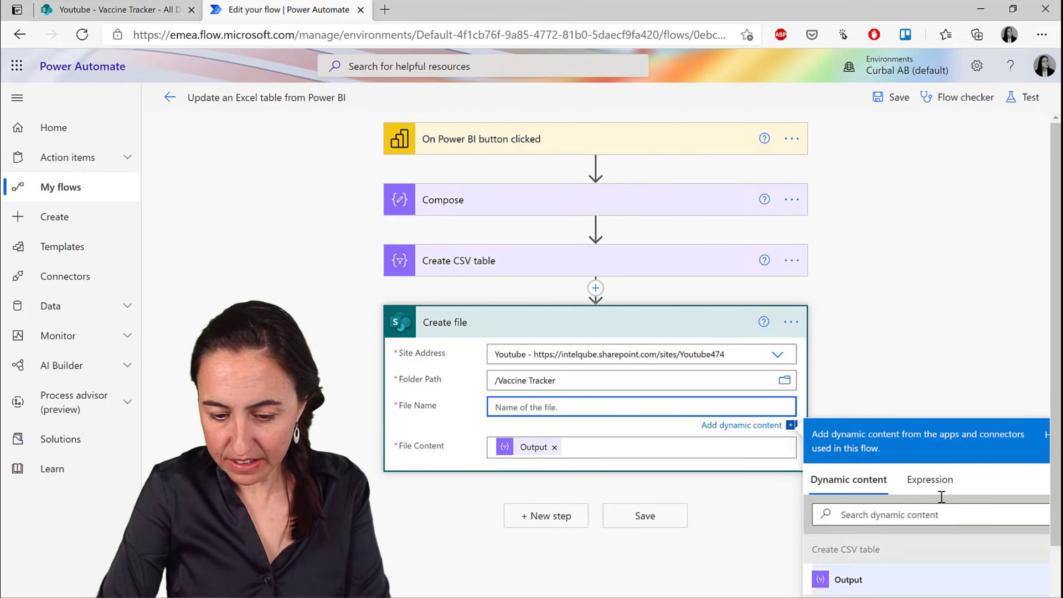
Step: Set File Name to the utcNow() expression followed by _sales.csv and save the flow
{"action": "left_click", "coordinate": [930, 479]}
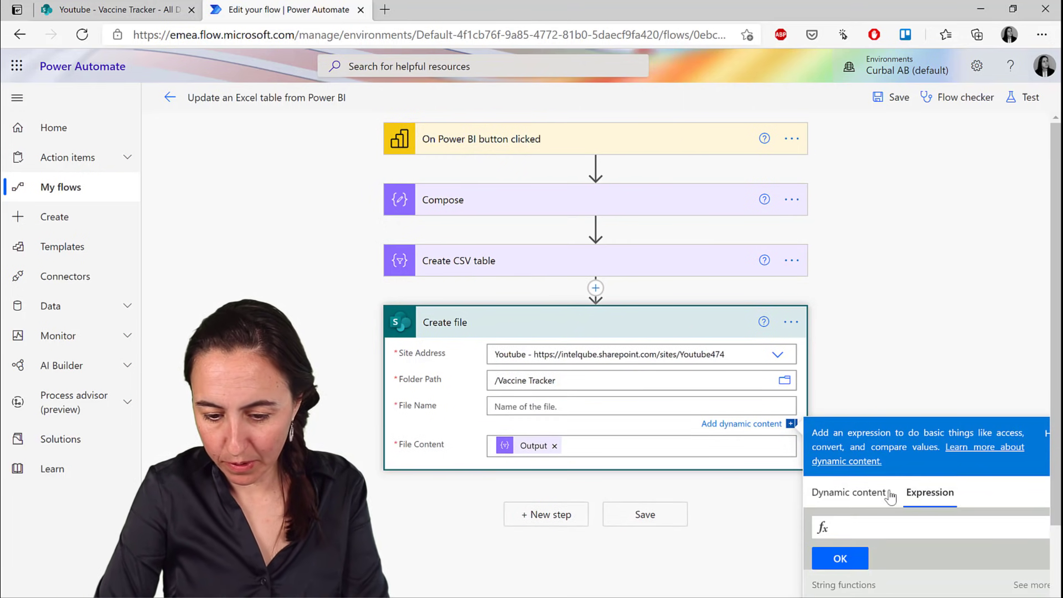
{"action": "left_click", "coordinate": [865, 526]}
{"action": "type", "text": "ut"}
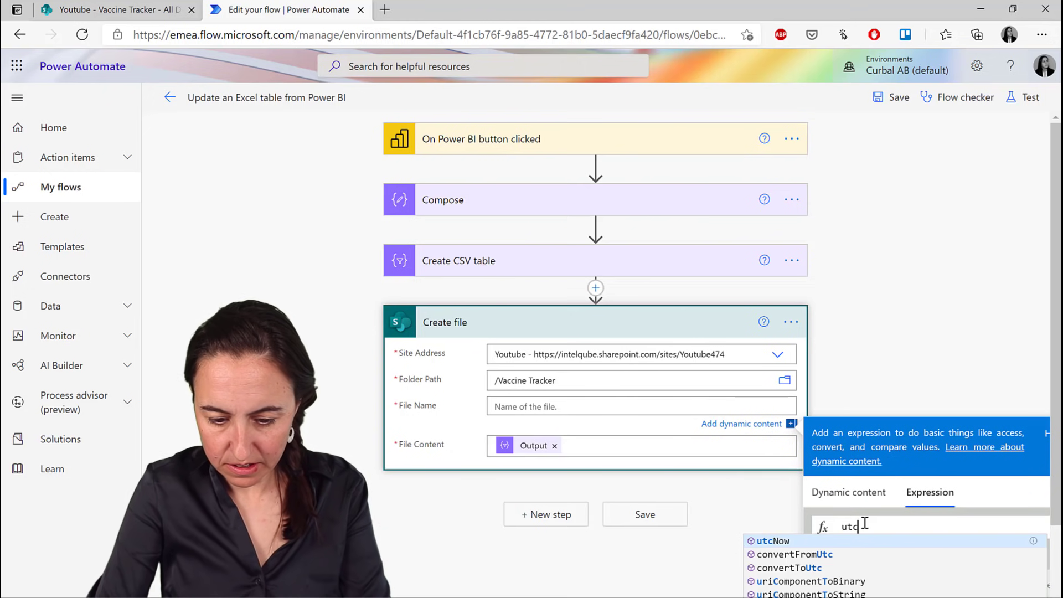
{"action": "type", "text": "c"}
{"action": "left_click", "coordinate": [761, 541]}
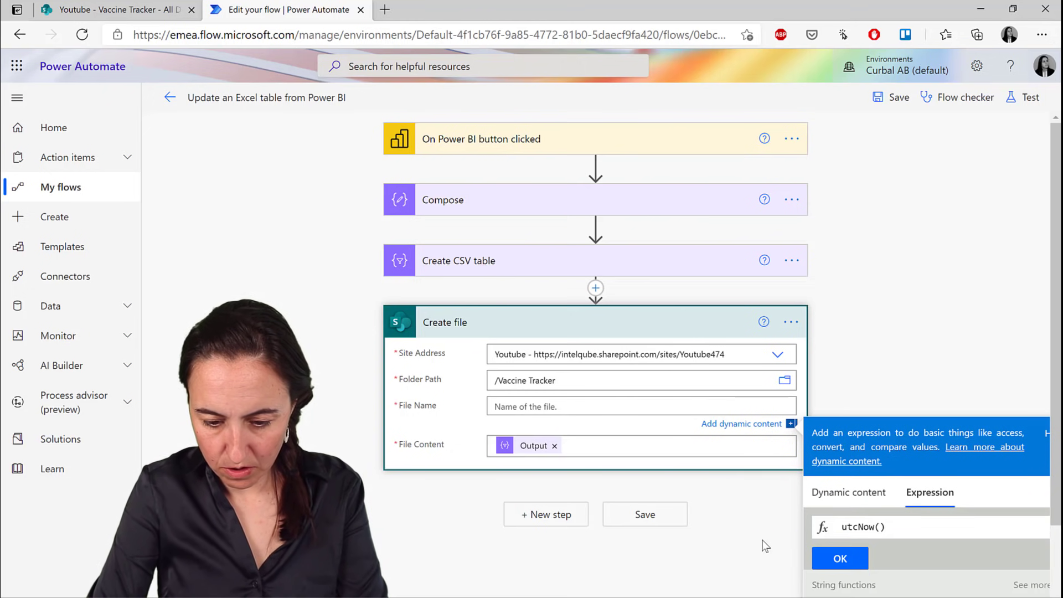
{"action": "left_click", "coordinate": [839, 558]}
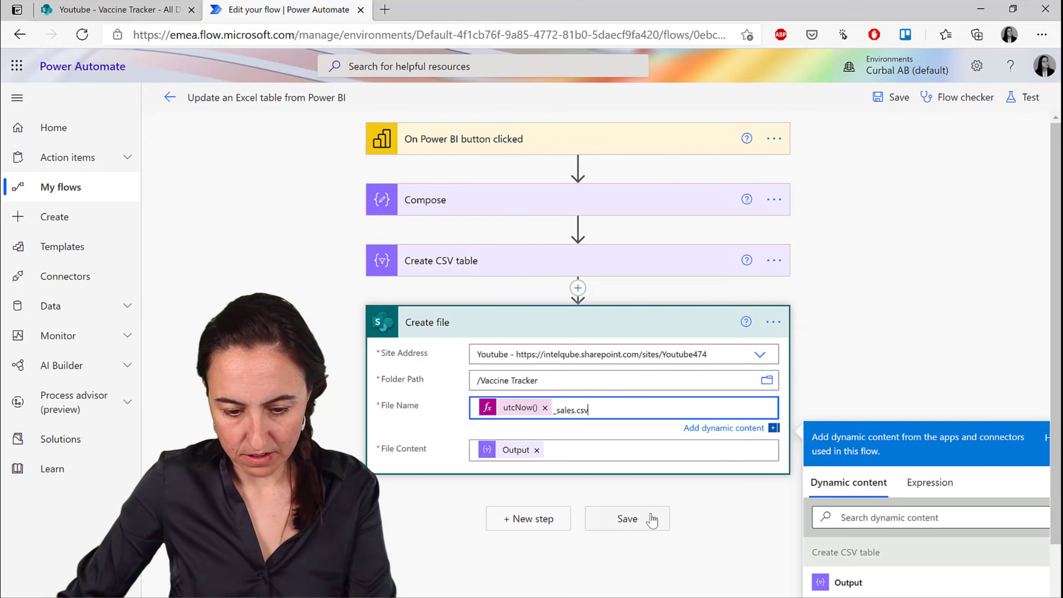
{"action": "left_click", "coordinate": [628, 518]}
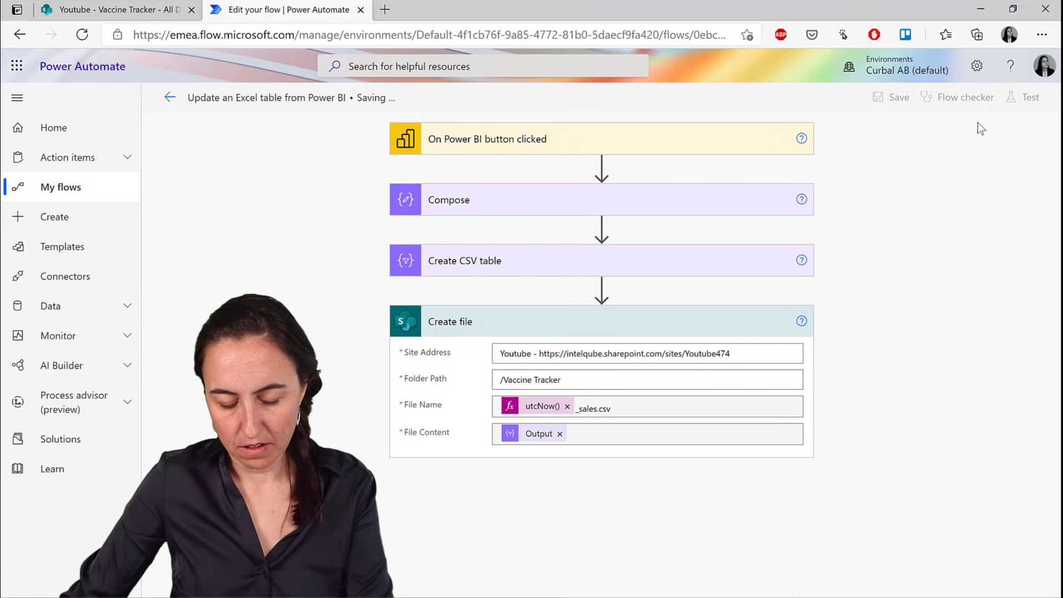
{"action": "left_click", "coordinate": [1020, 97]}
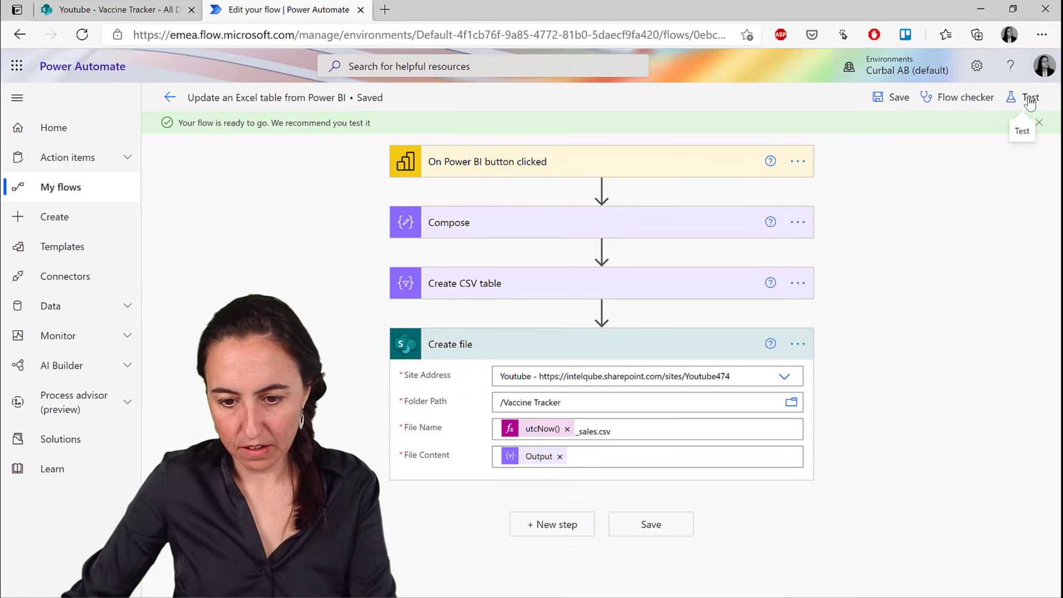
Step: Test the flow with the recently used trigger from the failed run, then go to the SharePoint tab
{"action": "left_click", "coordinate": [895, 176]}
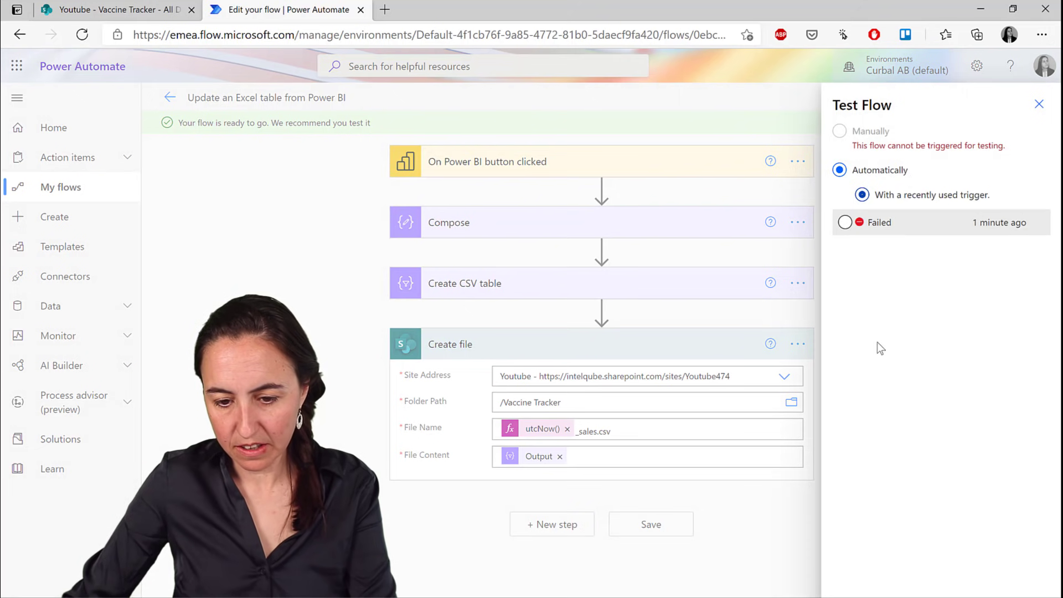
{"action": "left_click", "coordinate": [862, 232]}
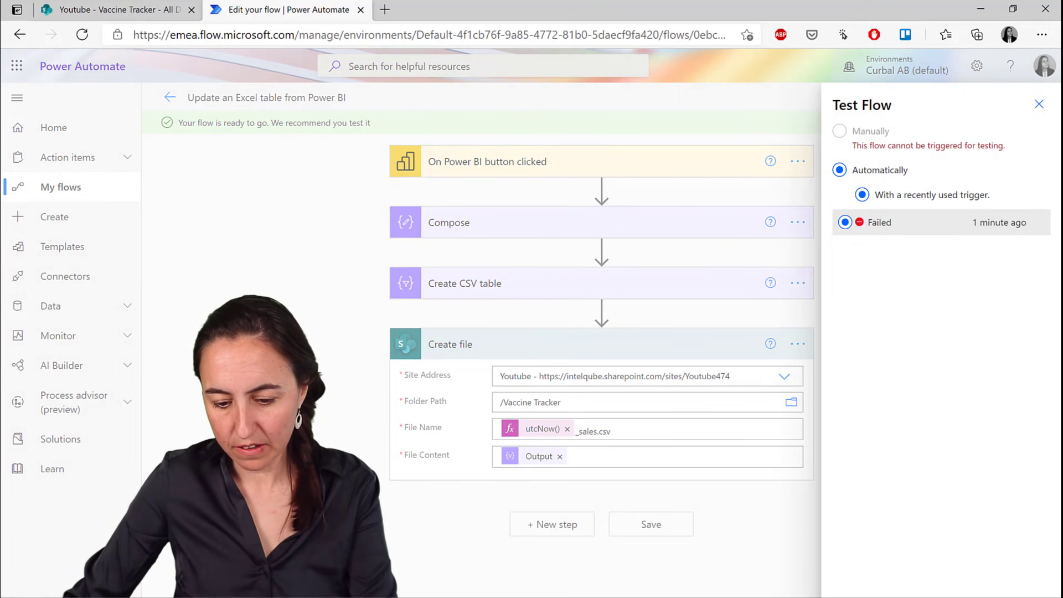
{"action": "left_click", "coordinate": [852, 581]}
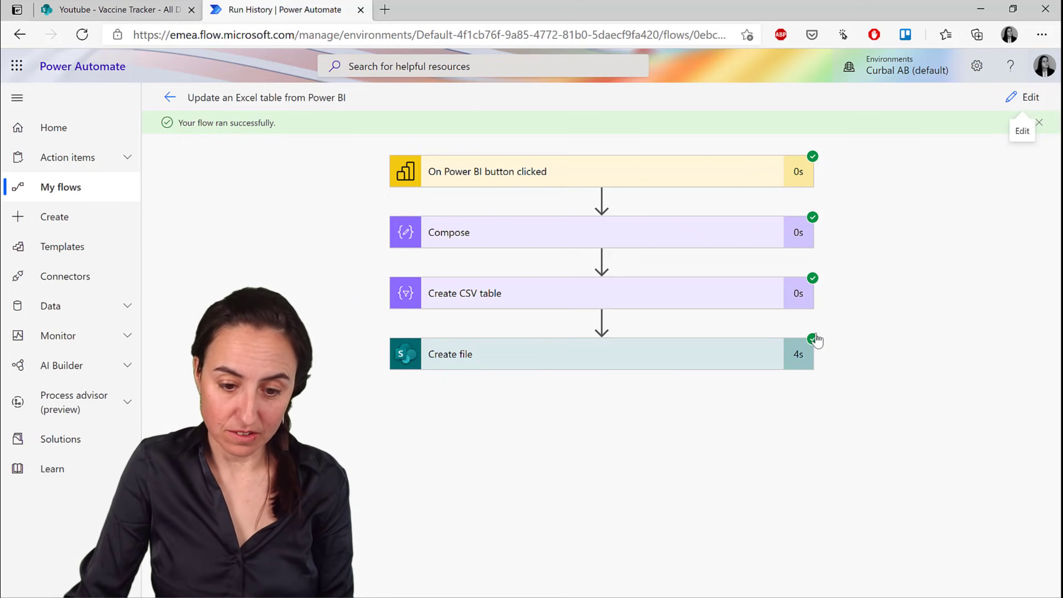
{"action": "left_click", "coordinate": [125, 11]}
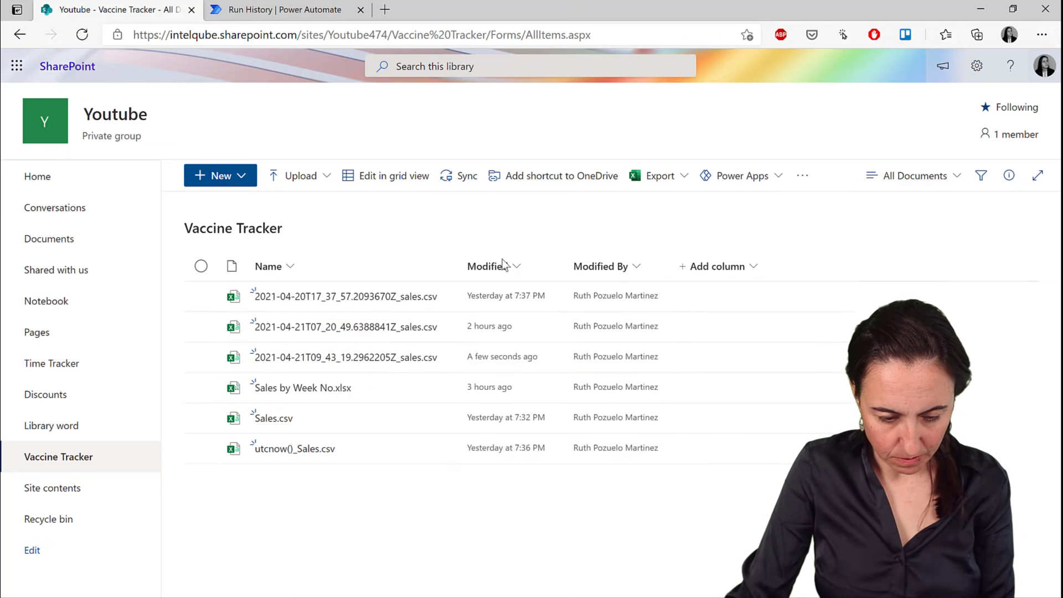
Step: Open the generated 2021-04-21T09_43_19.2962205Z_sales.csv file in the Vaccine Tracker library
{"action": "left_click", "coordinate": [339, 361]}
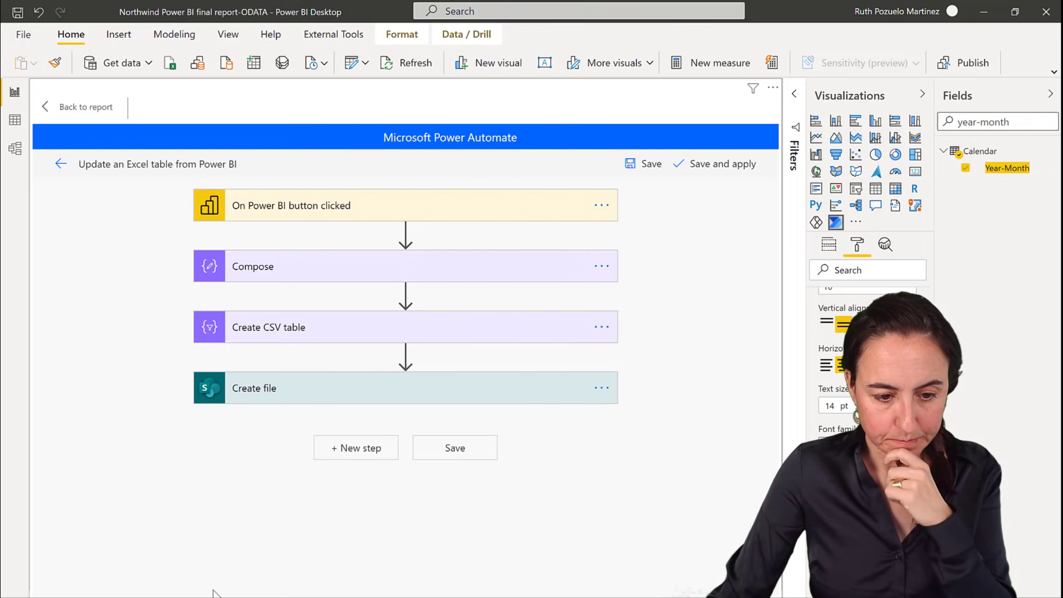
Step: Back out of the flow pages to the Northwind report canvas and deselect the Export to CSV button
{"action": "left_click", "coordinate": [60, 166]}
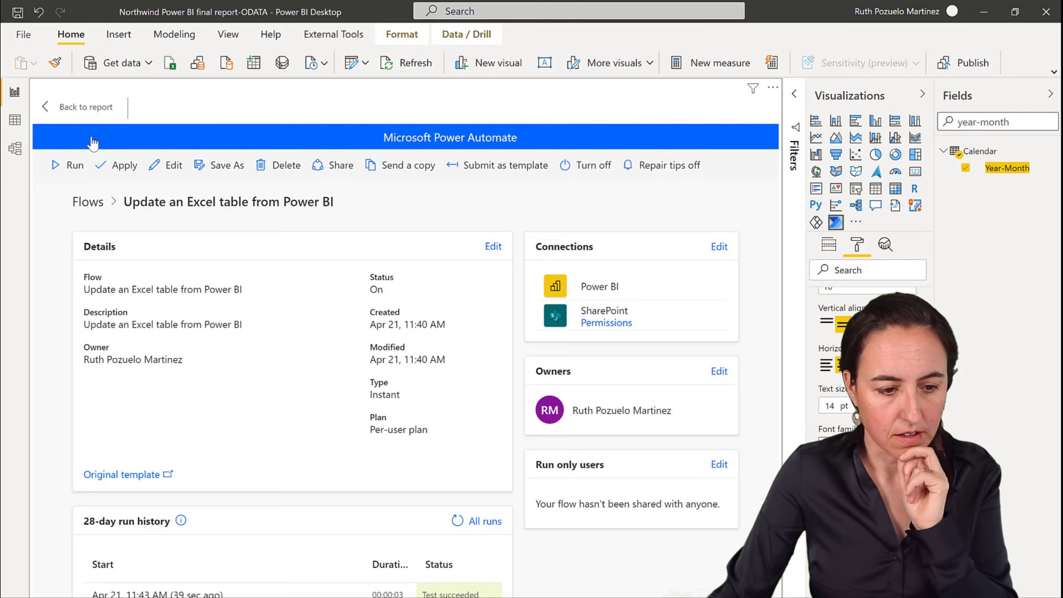
{"action": "left_click", "coordinate": [89, 202]}
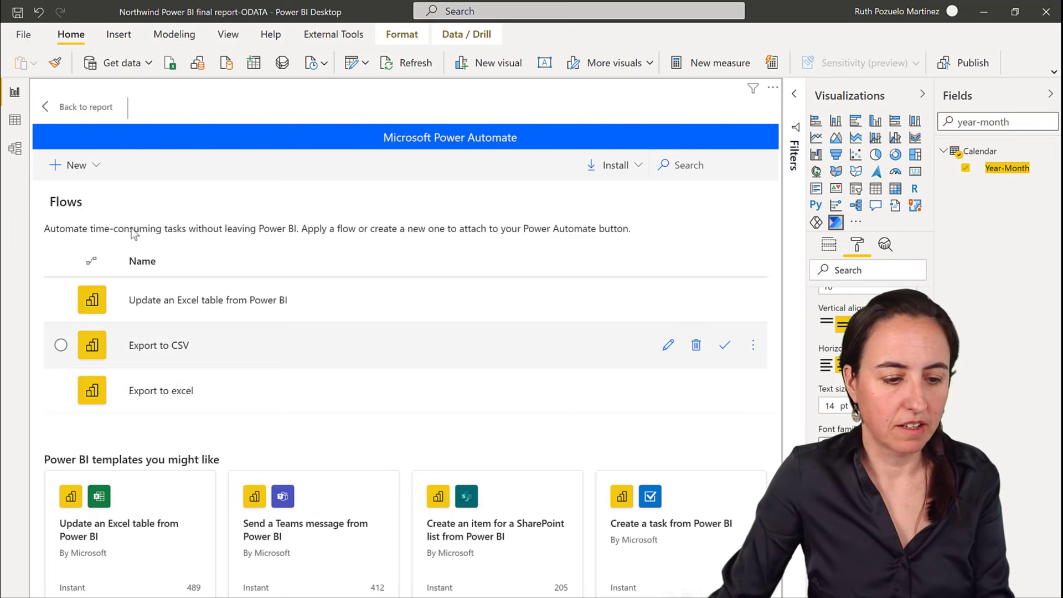
{"action": "left_click", "coordinate": [86, 111]}
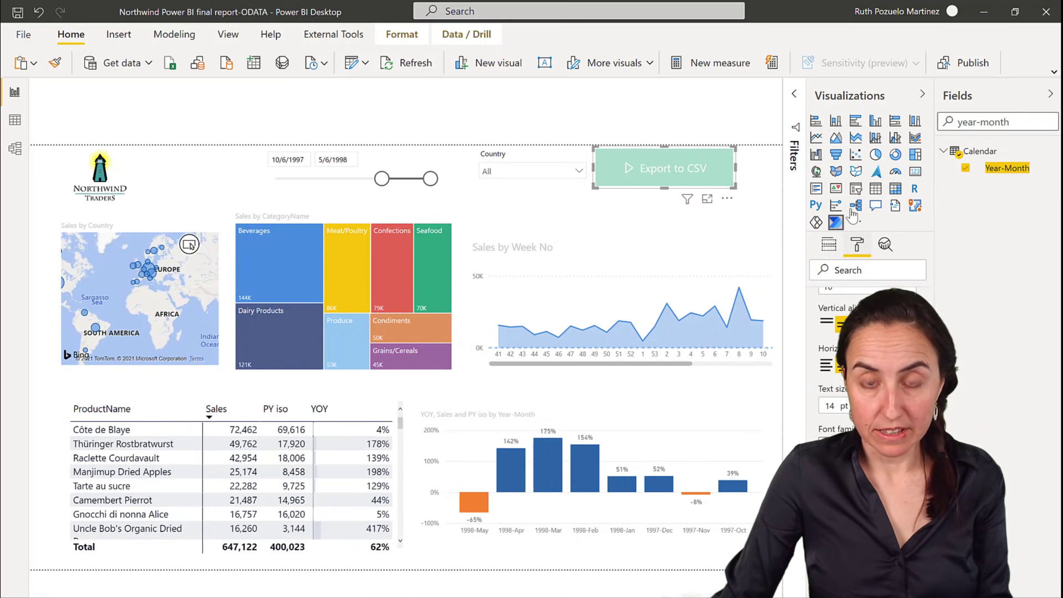
{"action": "left_click", "coordinate": [746, 227]}
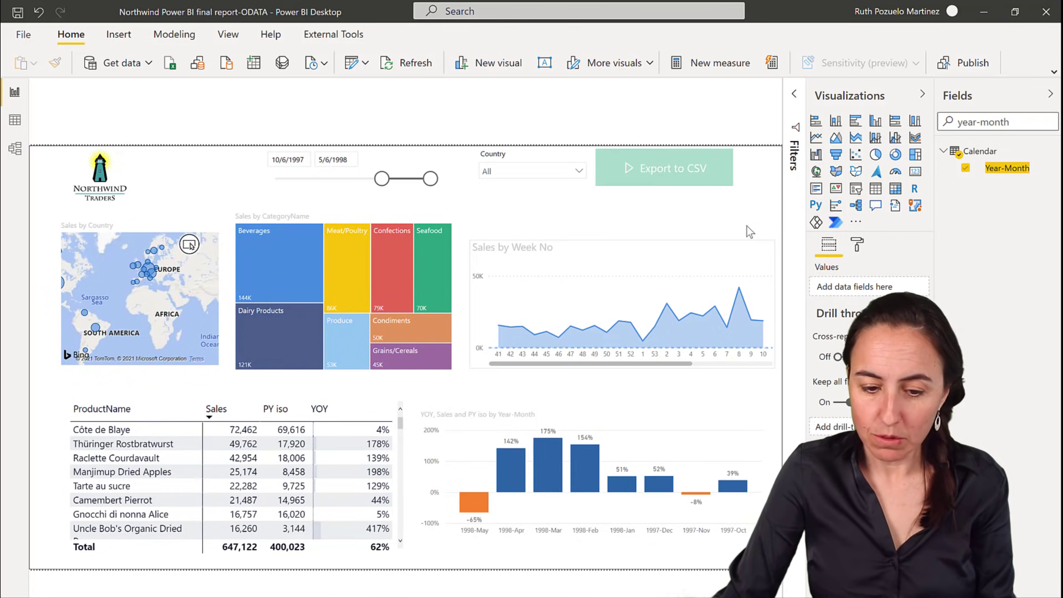
Step: Place a second Power Automate visual over the Sales by Week chart with Year-Month and Sales, then edit its flow
{"action": "left_click", "coordinate": [835, 224]}
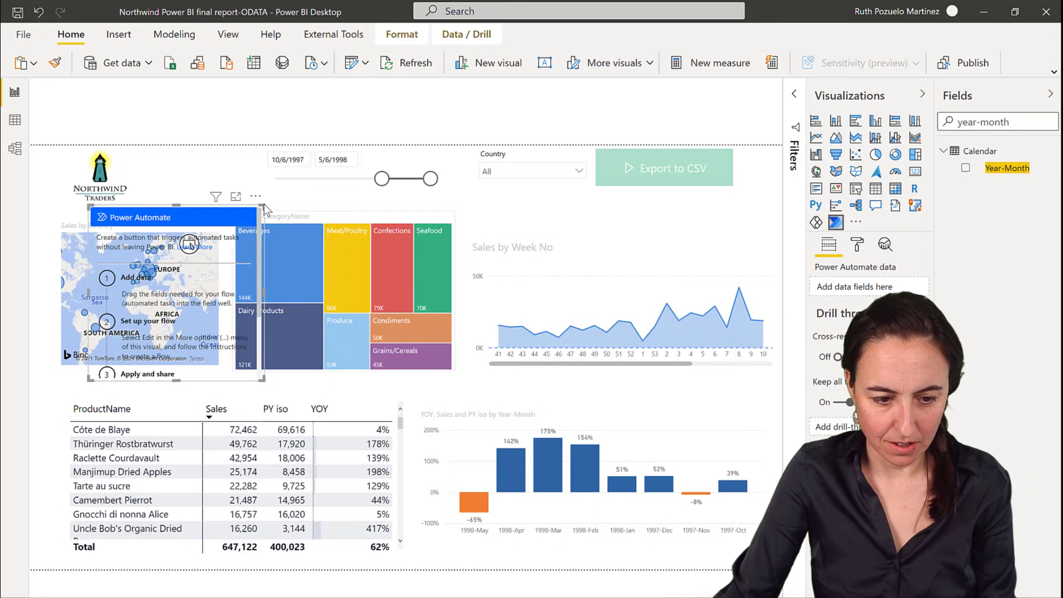
{"action": "left_click_drag", "start_coordinate": [263, 203], "coordinate": [751, 197]}
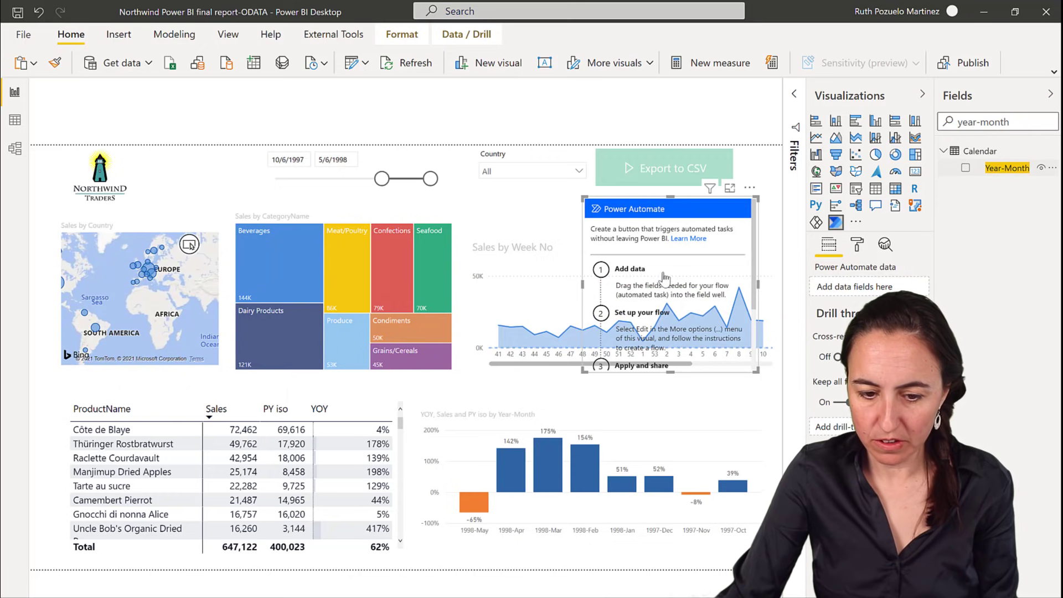
{"action": "left_click", "coordinate": [965, 167]}
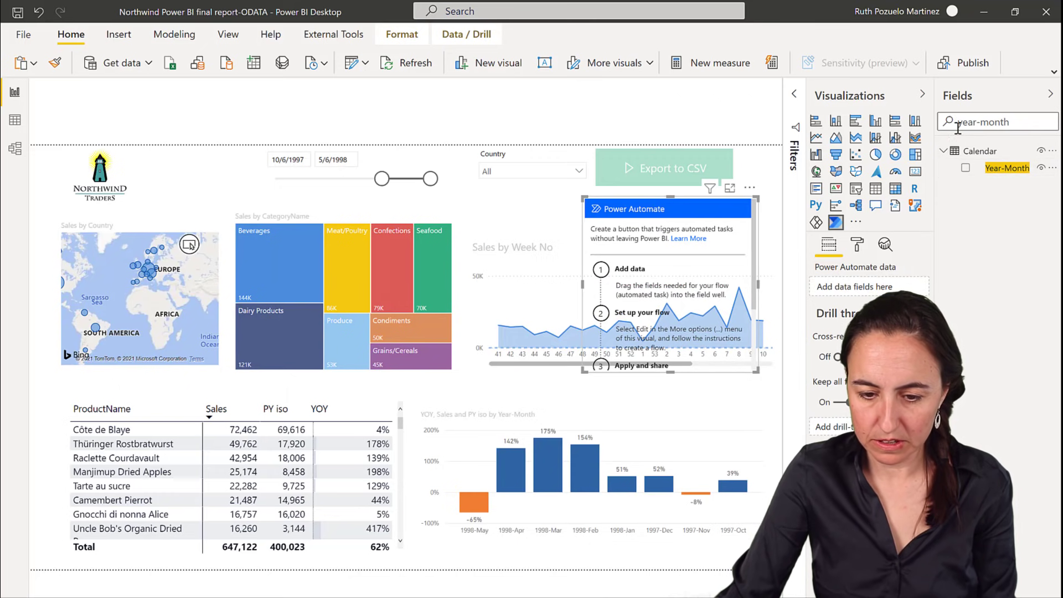
{"action": "triple_click", "coordinate": [1020, 123]}
{"action": "type", "text": "sales"}
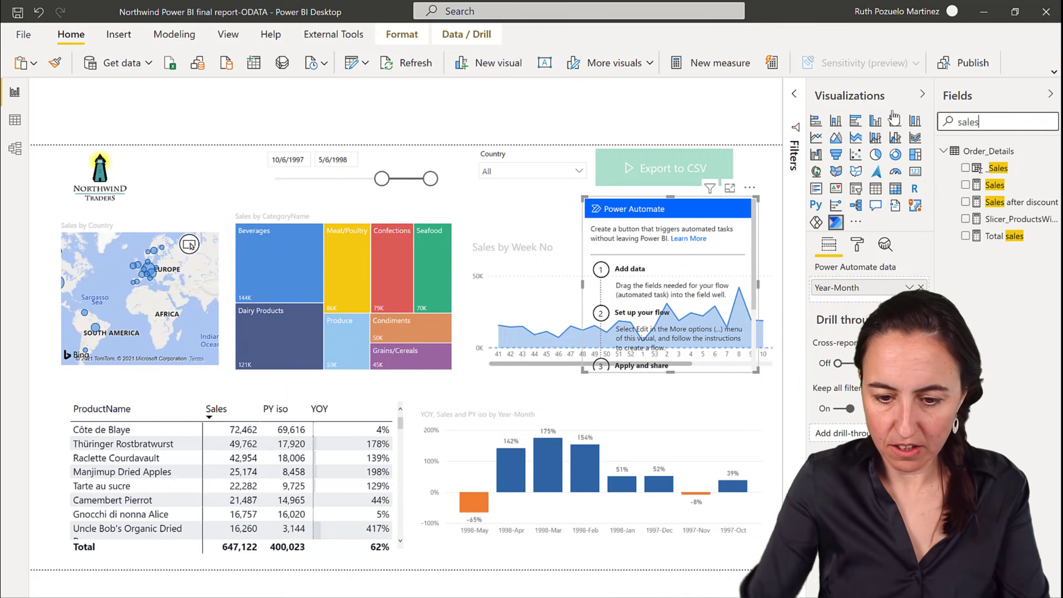
{"action": "left_click_drag", "start_coordinate": [994, 185], "coordinate": [864, 306]}
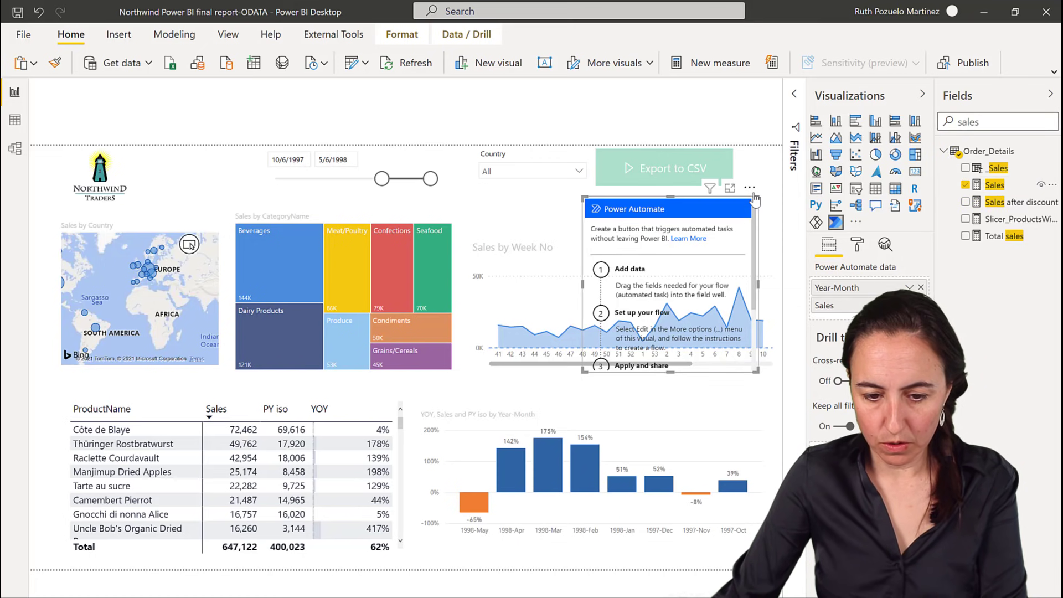
{"action": "left_click", "coordinate": [750, 188]}
{"action": "left_click", "coordinate": [762, 205]}
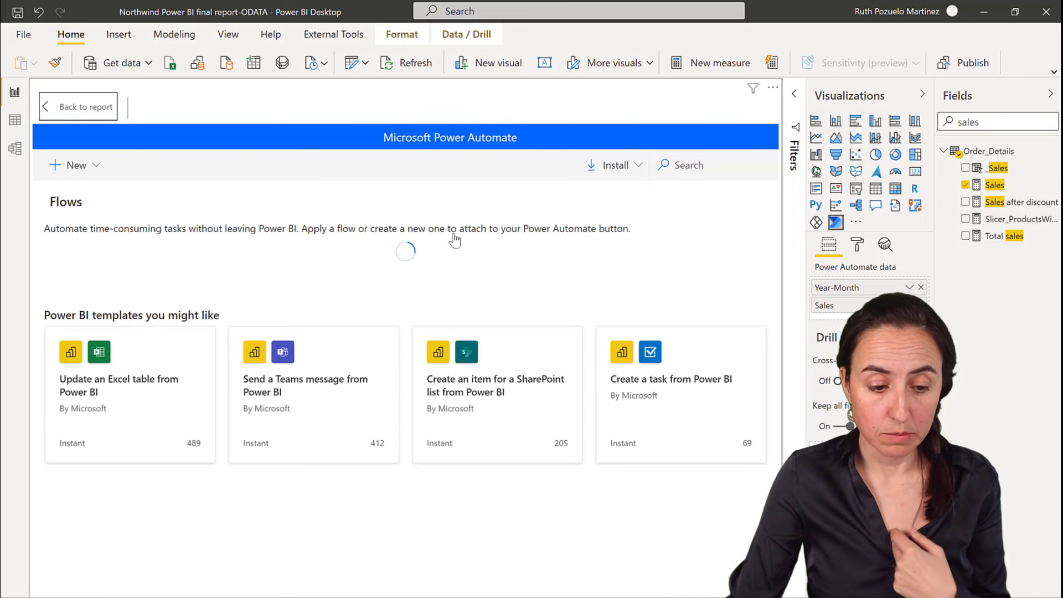
Step: Start from the Update an Excel table from Power BI template and delete its Update a row step
{"action": "left_click", "coordinate": [138, 528]}
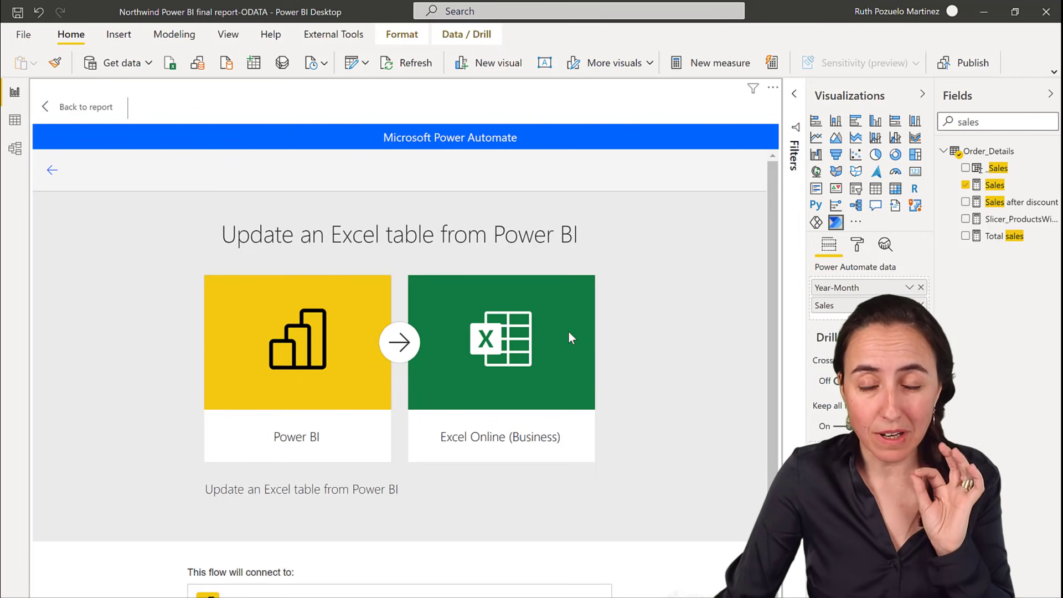
{"action": "scroll", "coordinate": [604, 331], "scroll_direction": "down", "scroll_amount": 1}
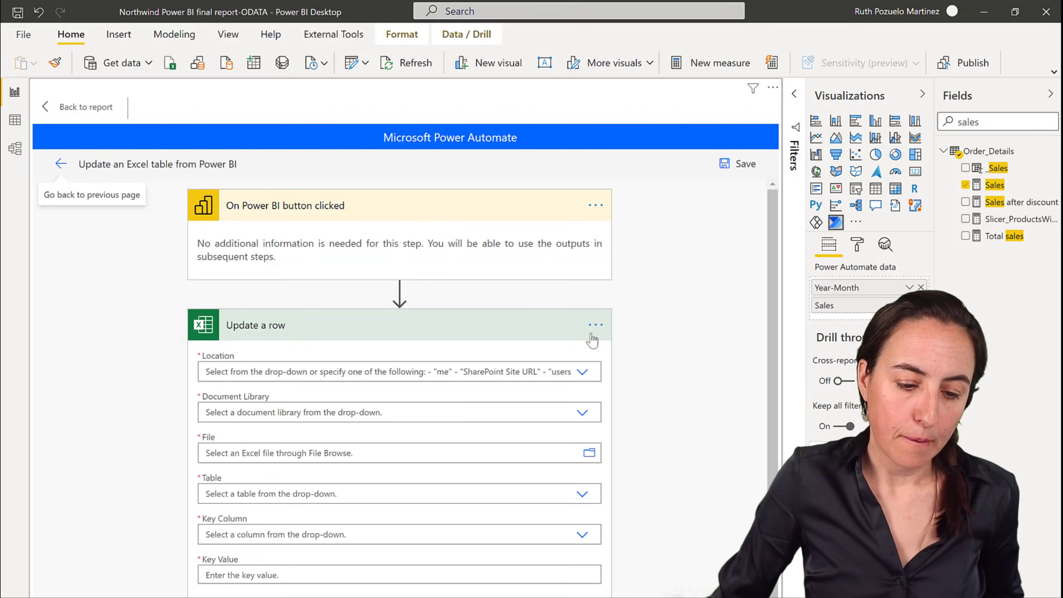
{"action": "left_click", "coordinate": [595, 326]}
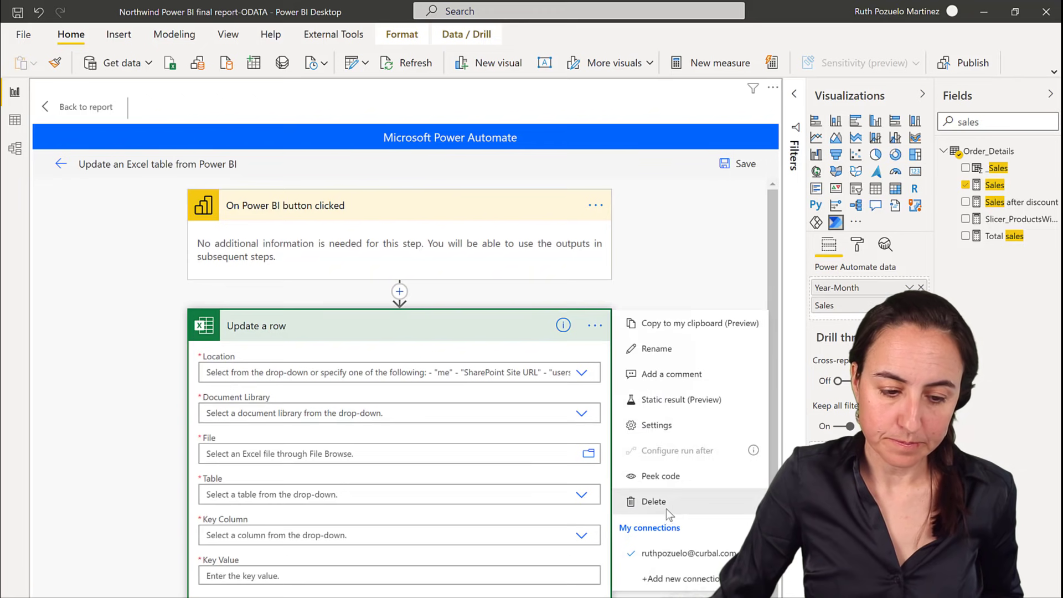
{"action": "left_click", "coordinate": [654, 501]}
Step: Add a new step after the trigger using the 'Add a row into a table' Excel action
{"action": "left_click", "coordinate": [370, 327]}
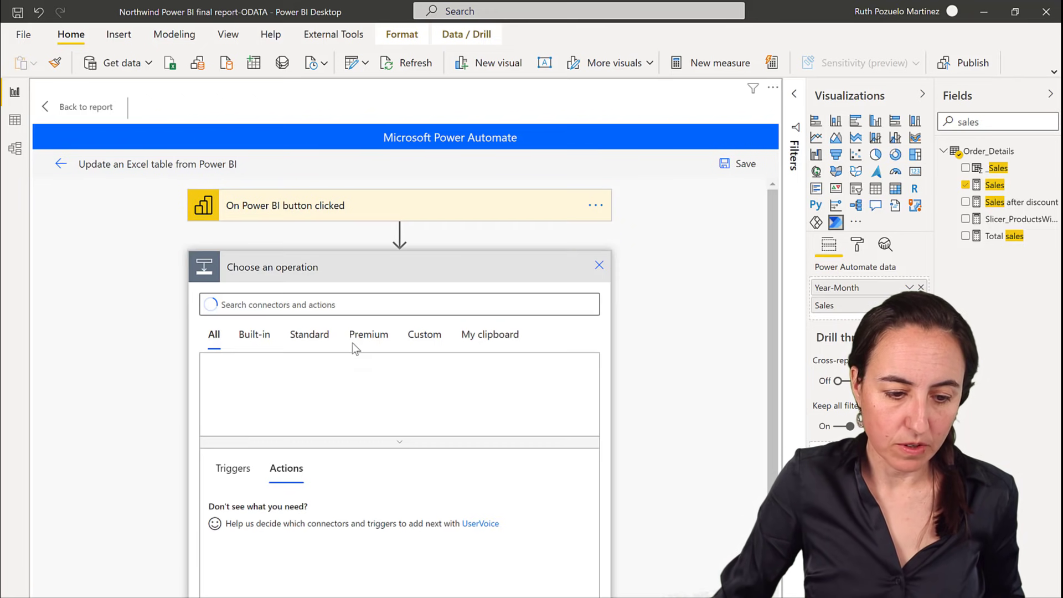
{"action": "scroll", "coordinate": [434, 532], "scroll_direction": "down", "scroll_amount": 3}
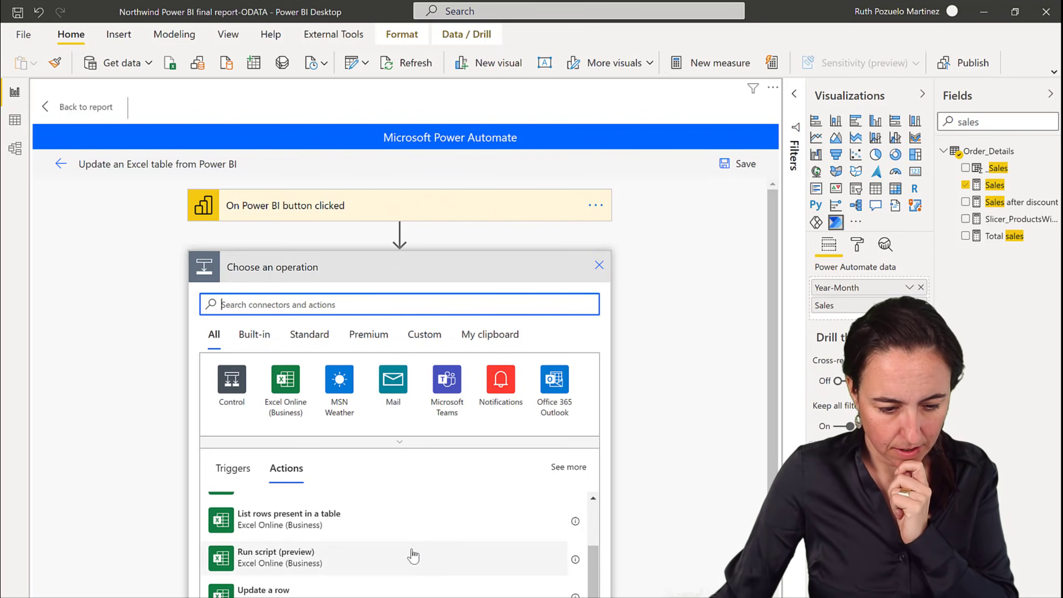
{"action": "type", "text": "add r"}
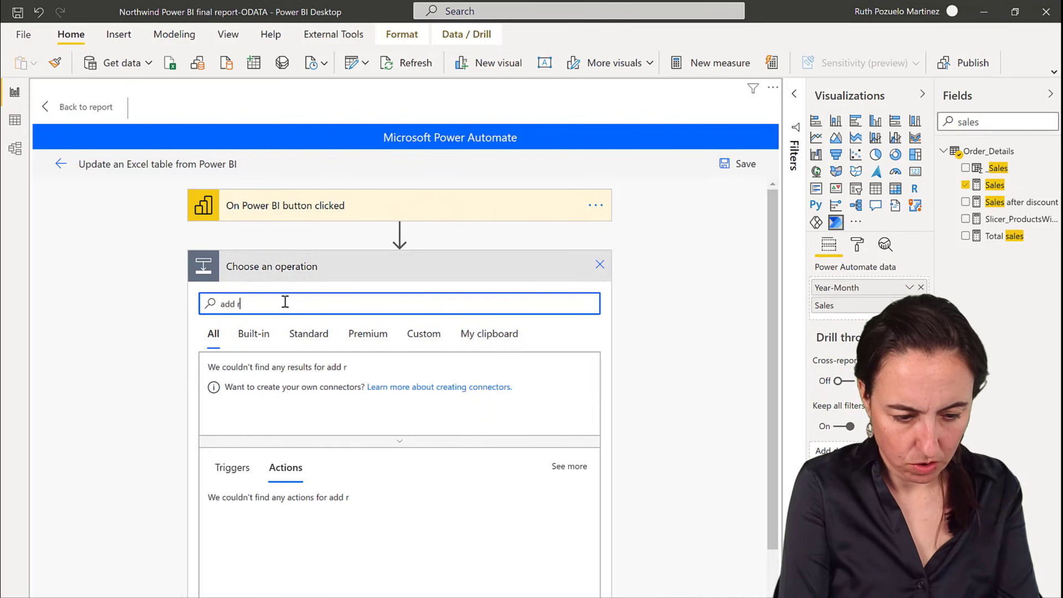
{"action": "type", "text": "ows e"}
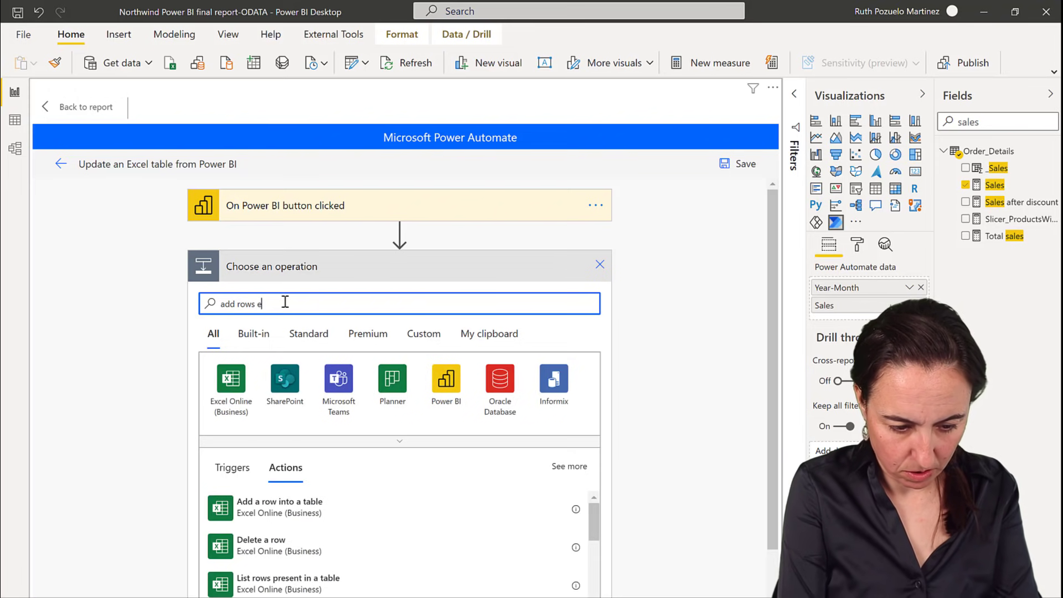
{"action": "type", "text": "xcel"}
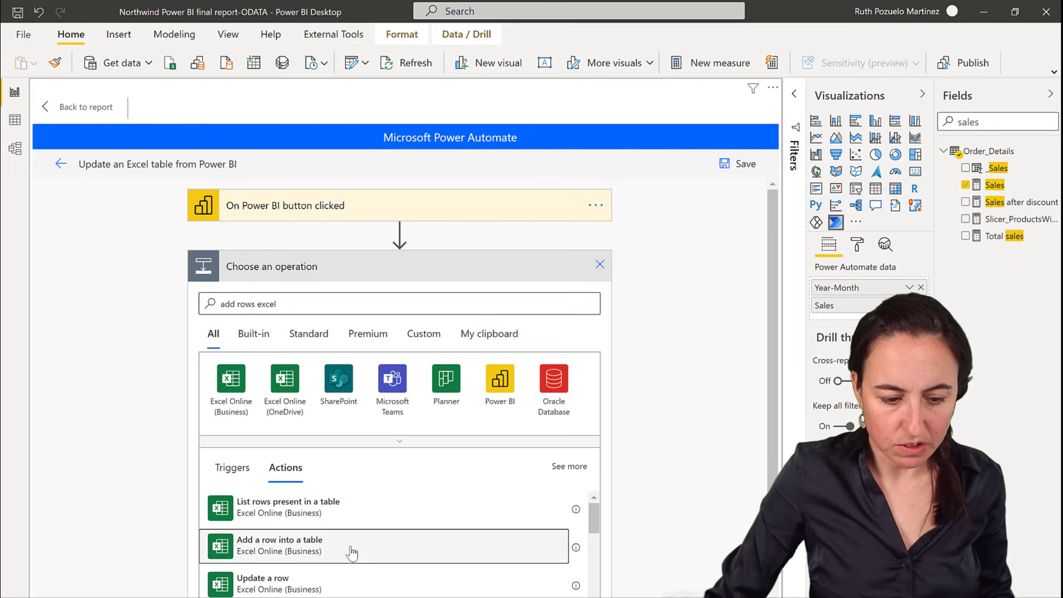
{"action": "left_click", "coordinate": [352, 553]}
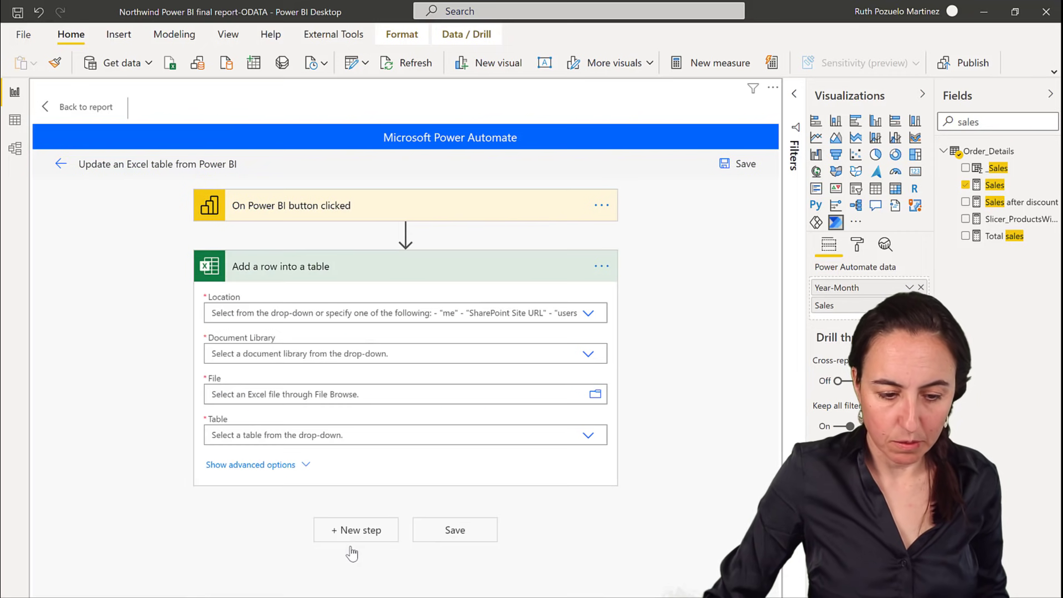
Step: Set Location to SharePoint Site - Youtube, library to Vaccine Tracker, and file to Sales by Week No.xlsx
{"action": "left_click", "coordinate": [586, 314]}
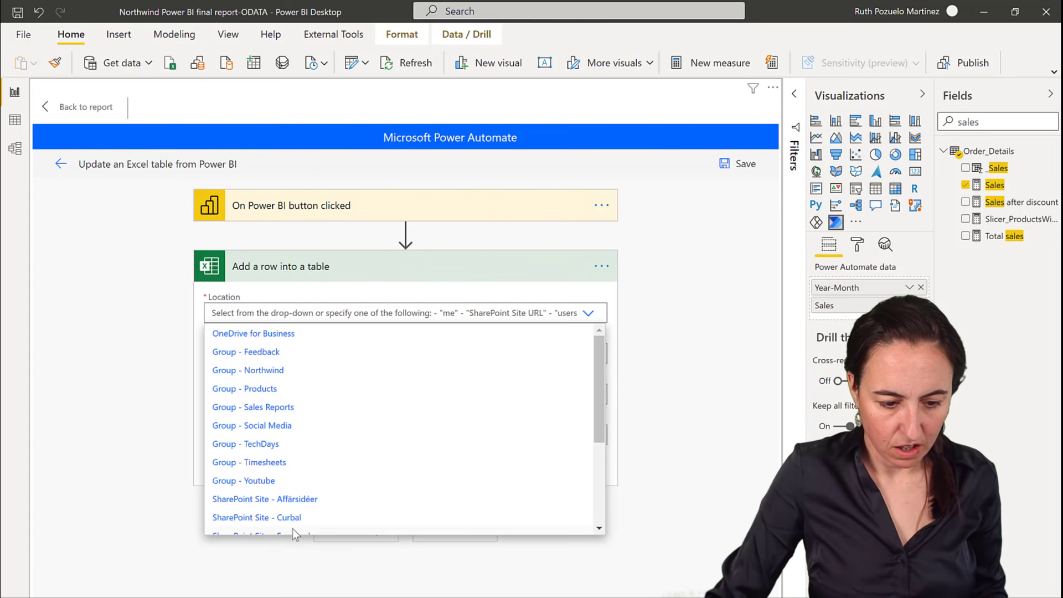
{"action": "scroll", "coordinate": [293, 530], "scroll_direction": "down", "scroll_amount": 5}
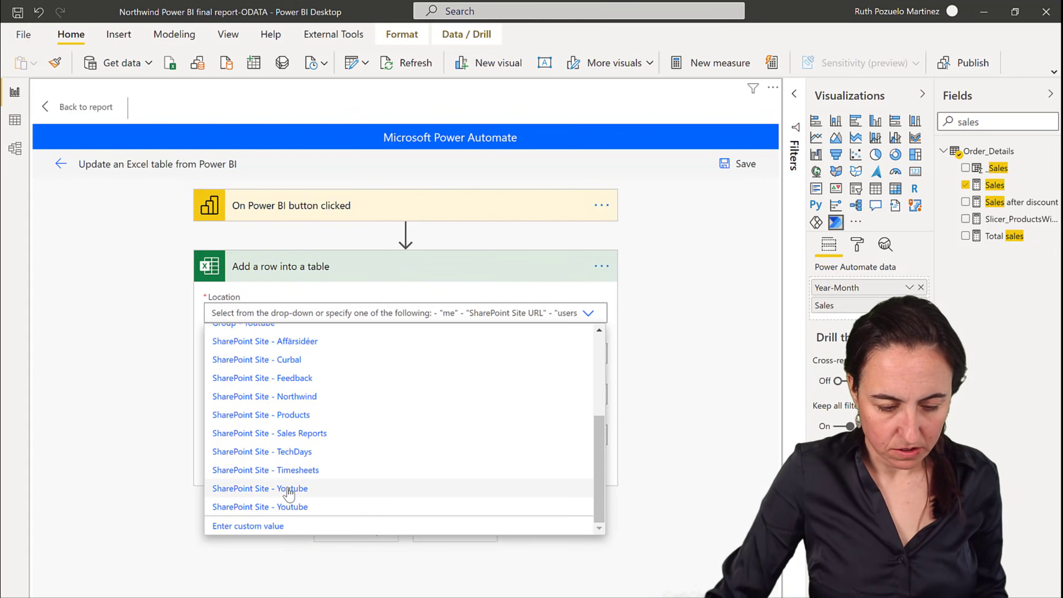
{"action": "left_click", "coordinate": [288, 490]}
{"action": "left_click", "coordinate": [595, 357]}
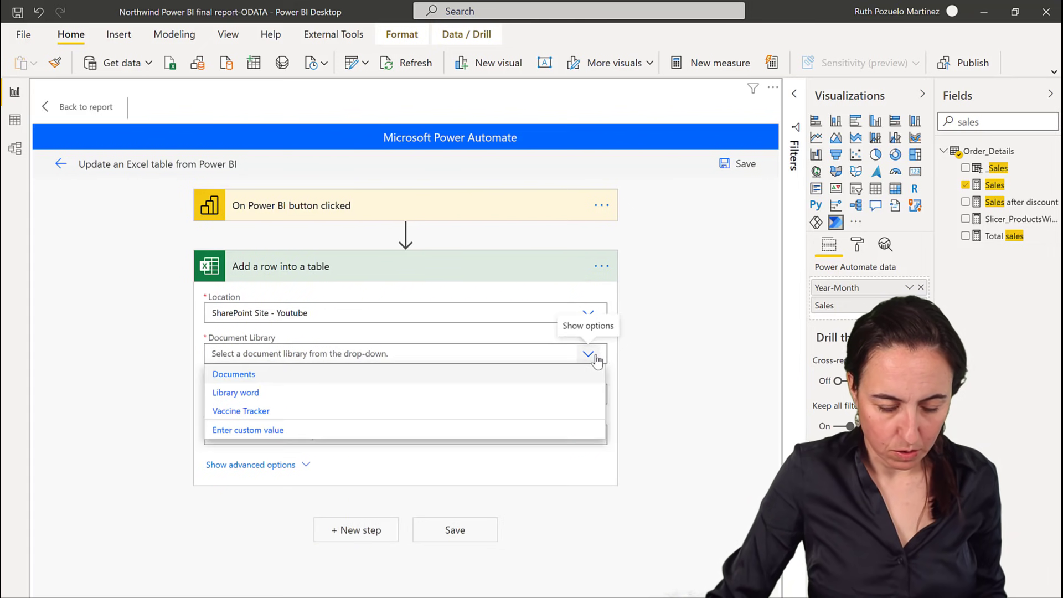
{"action": "left_click", "coordinate": [258, 412]}
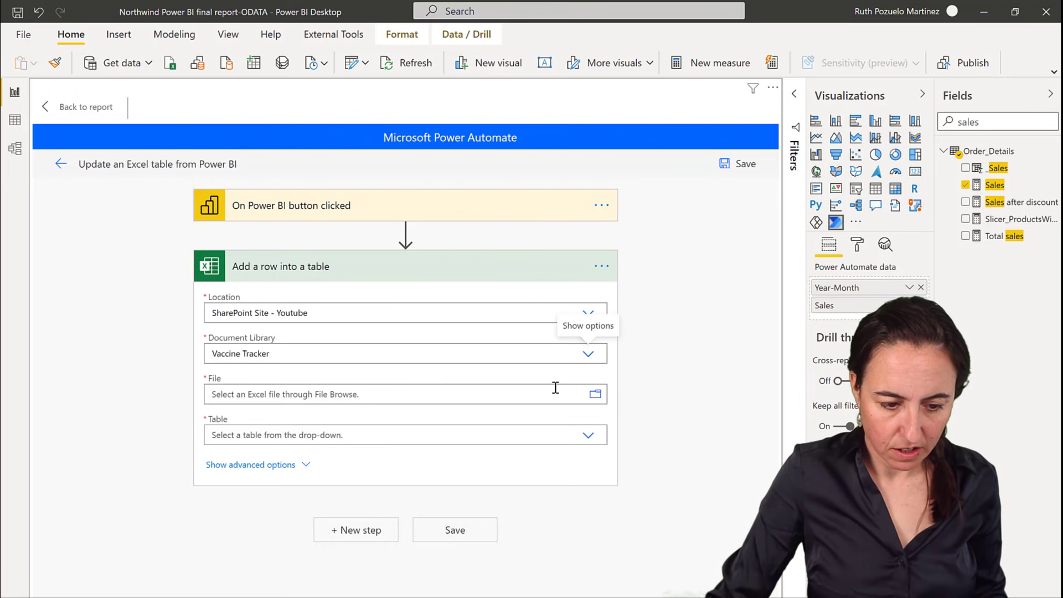
{"action": "left_click", "coordinate": [595, 394]}
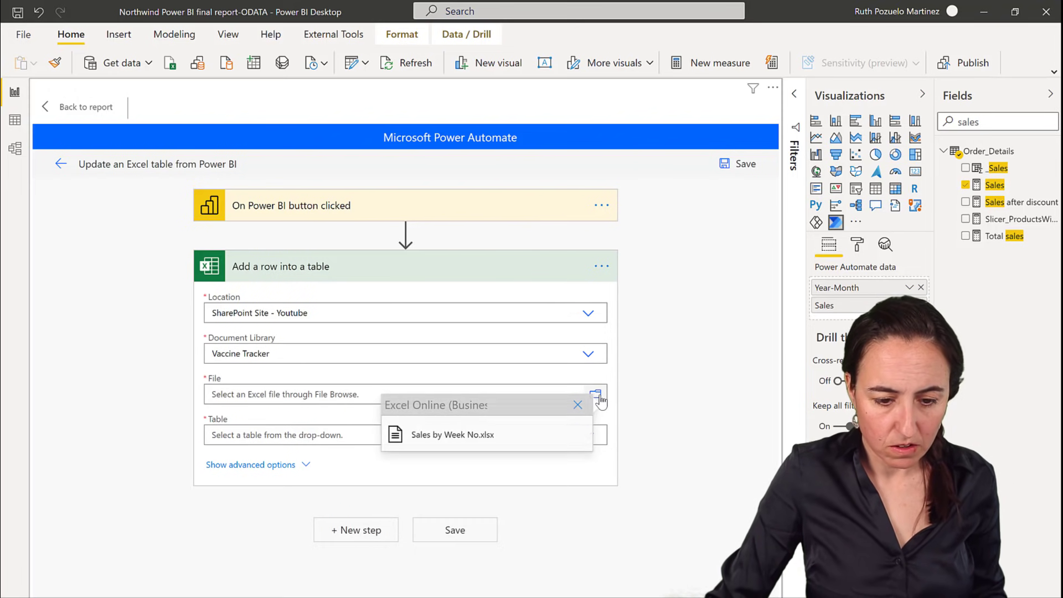
{"action": "left_click", "coordinate": [505, 437]}
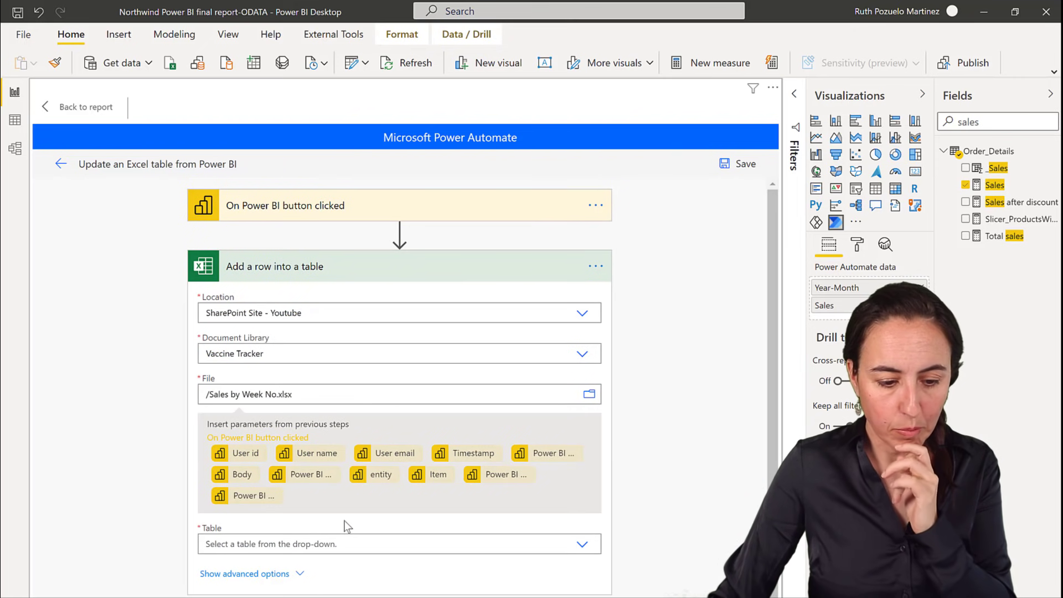
Step: Target Table1 and map the Power BI Sales value into the Sales column
{"action": "left_click", "coordinate": [581, 543]}
{"action": "left_click", "coordinate": [335, 569]}
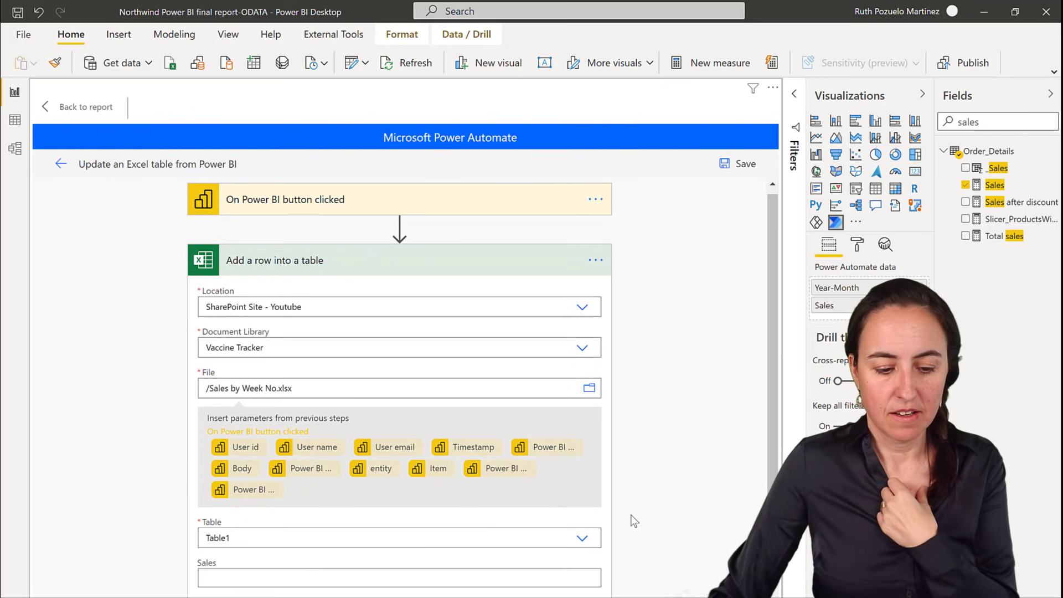
{"action": "scroll", "coordinate": [631, 515], "scroll_direction": "down", "scroll_amount": 1}
{"action": "left_click", "coordinate": [582, 462]}
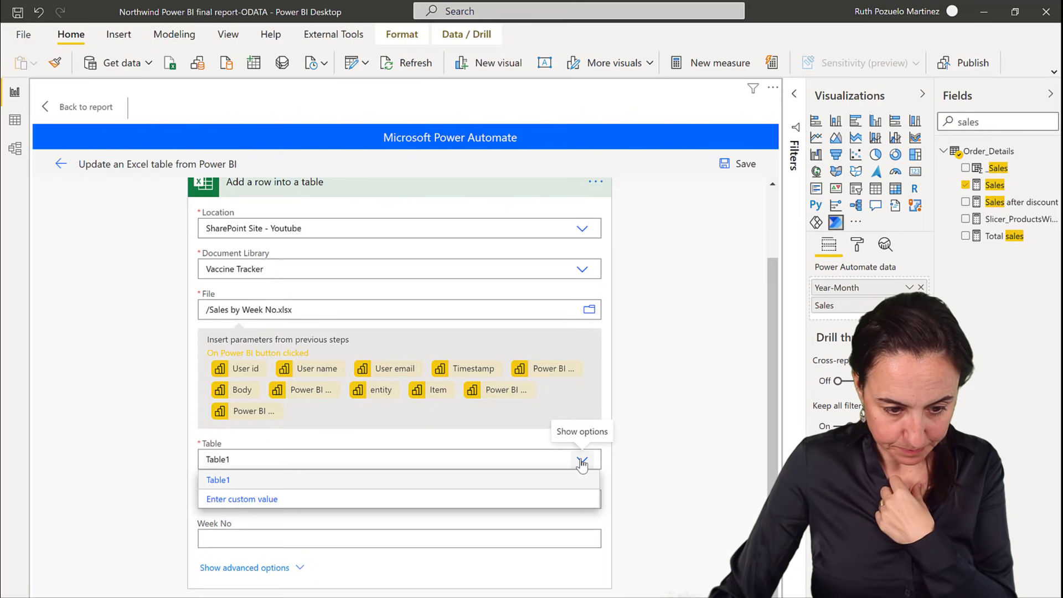
{"action": "left_click", "coordinate": [665, 495]}
{"action": "left_click", "coordinate": [249, 500]}
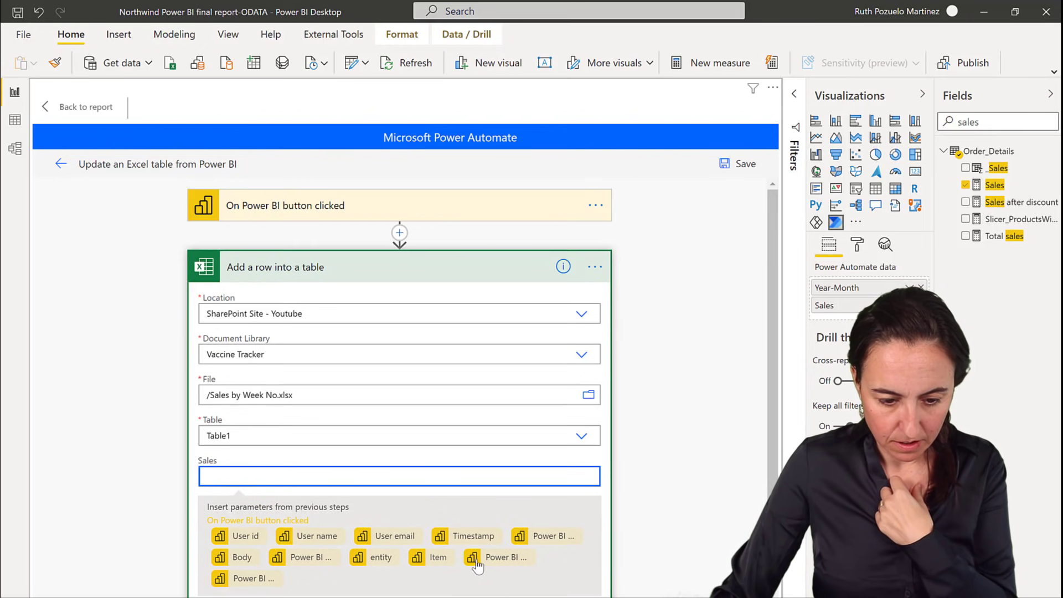
{"action": "left_click", "coordinate": [506, 557]}
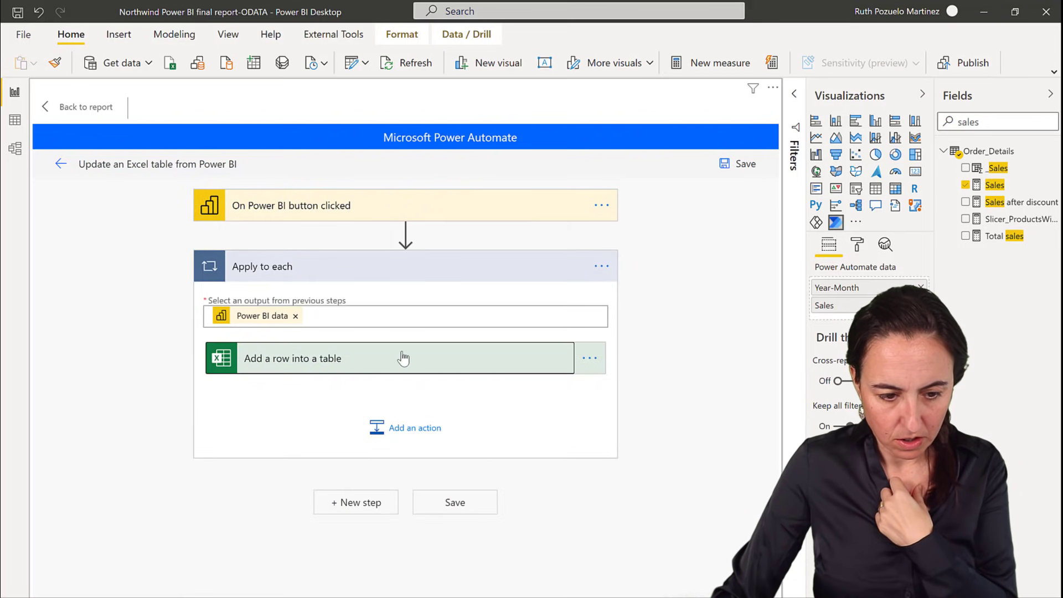
Step: Map the Power BI data value into the Week No column and save the flow
{"action": "left_click", "coordinate": [403, 359]}
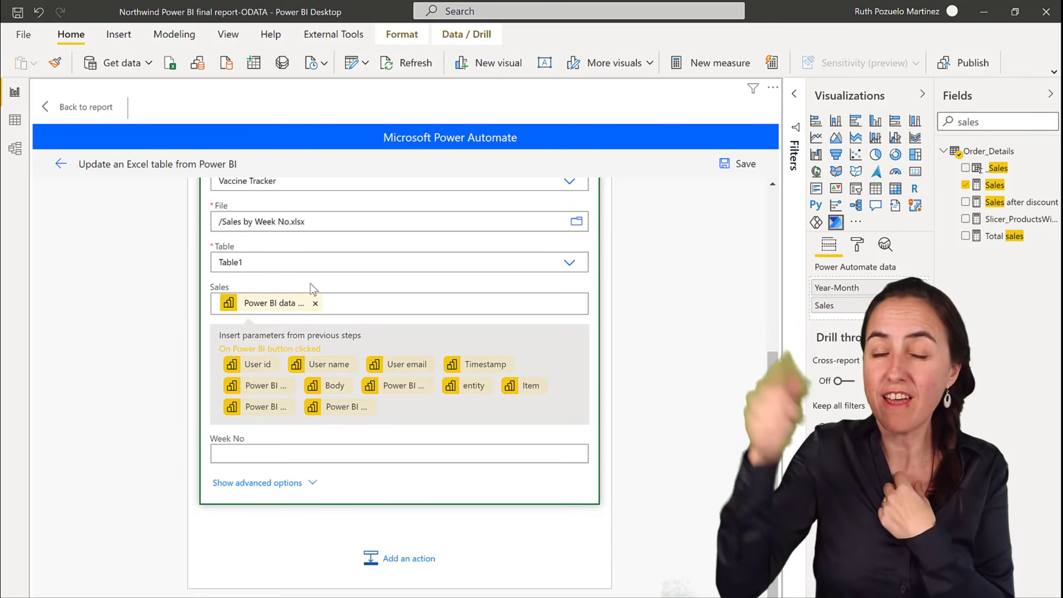
{"action": "left_click", "coordinate": [278, 451]}
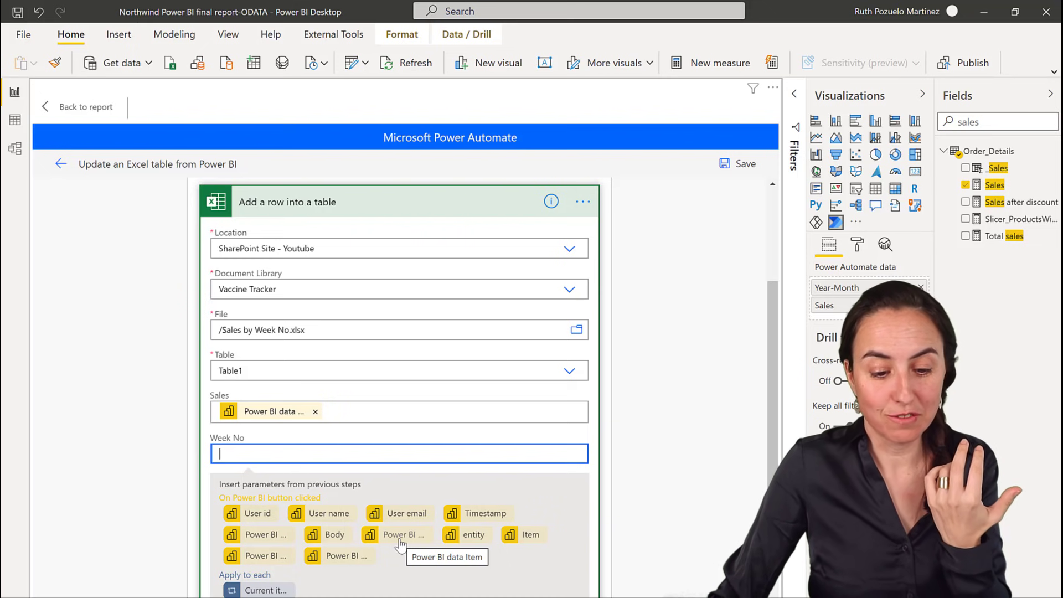
{"action": "left_click", "coordinate": [262, 536]}
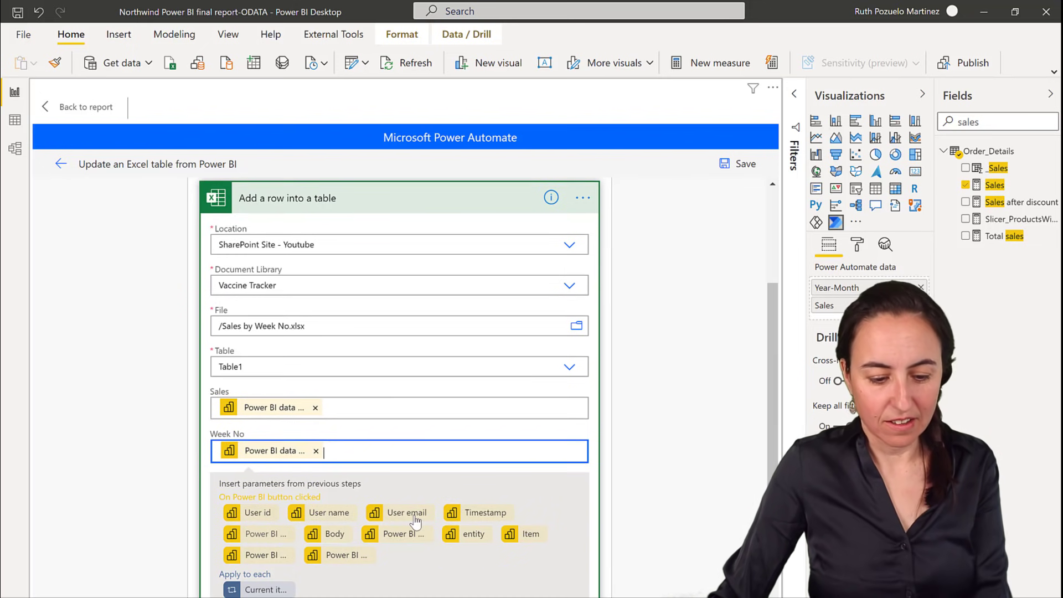
{"action": "scroll", "coordinate": [365, 537], "scroll_direction": "down", "scroll_amount": 3}
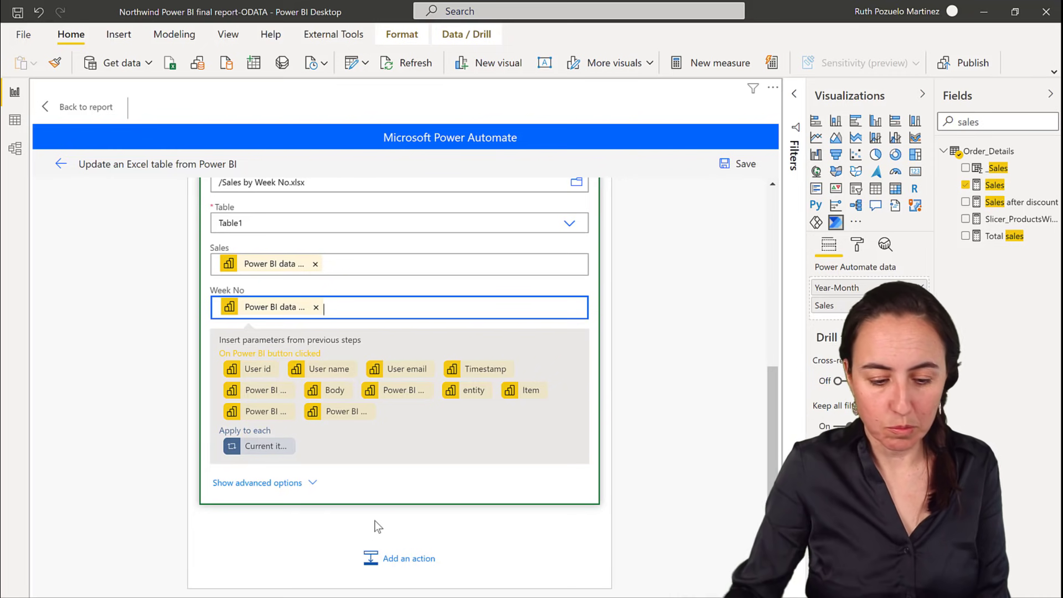
{"action": "key", "text": "ctrl+s"}
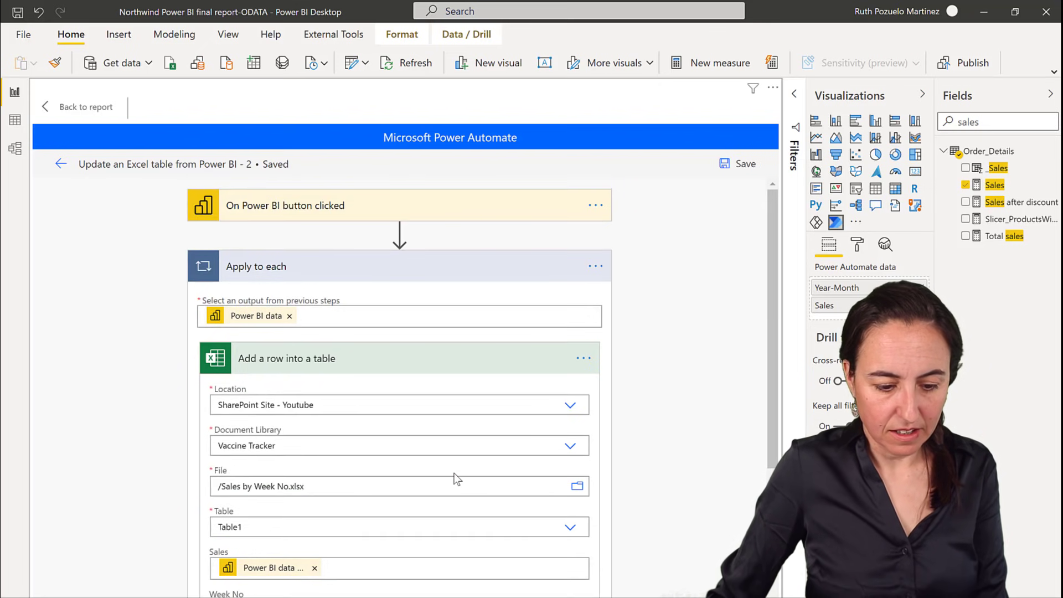
{"action": "scroll", "coordinate": [456, 475], "scroll_direction": "down", "scroll_amount": 5}
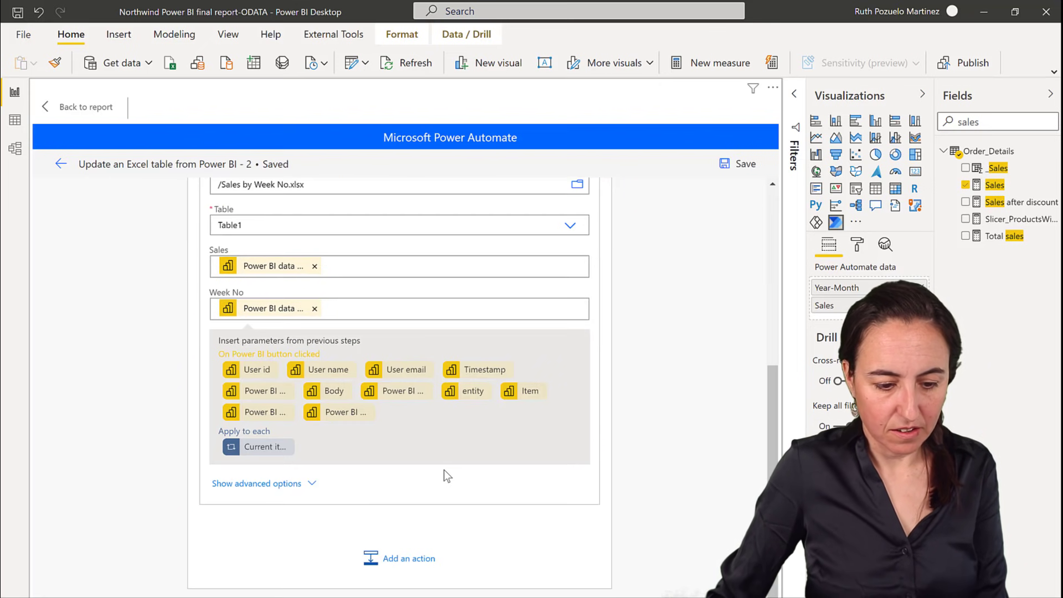
Step: Apply the flow to the button, shorten it above the chart, and relabel it 'Export to excel'
{"action": "left_click", "coordinate": [62, 164]}
{"action": "left_click", "coordinate": [121, 169]}
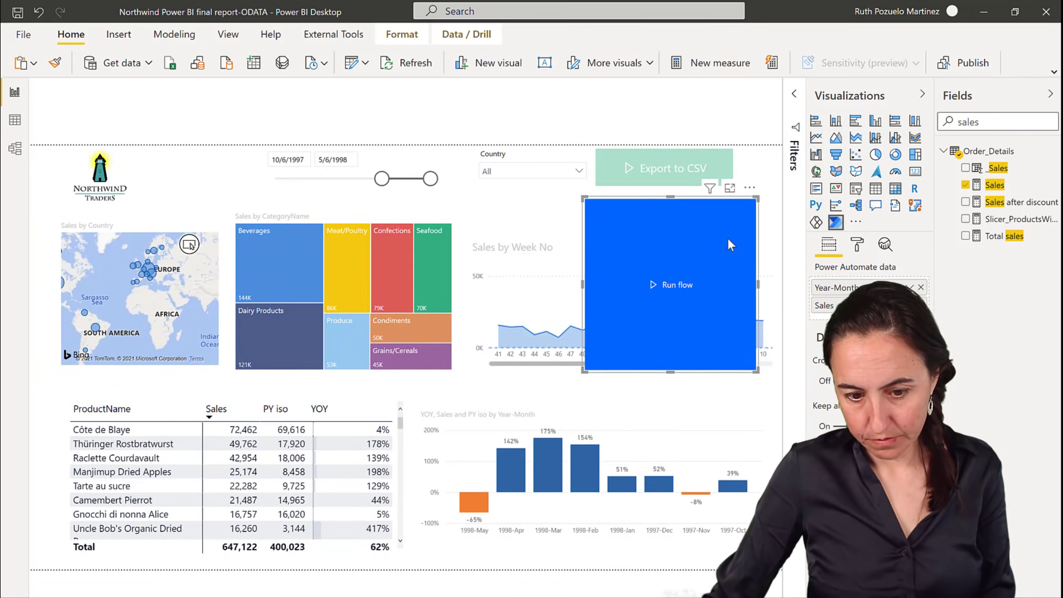
{"action": "left_click_drag", "start_coordinate": [756, 371], "coordinate": [735, 243]}
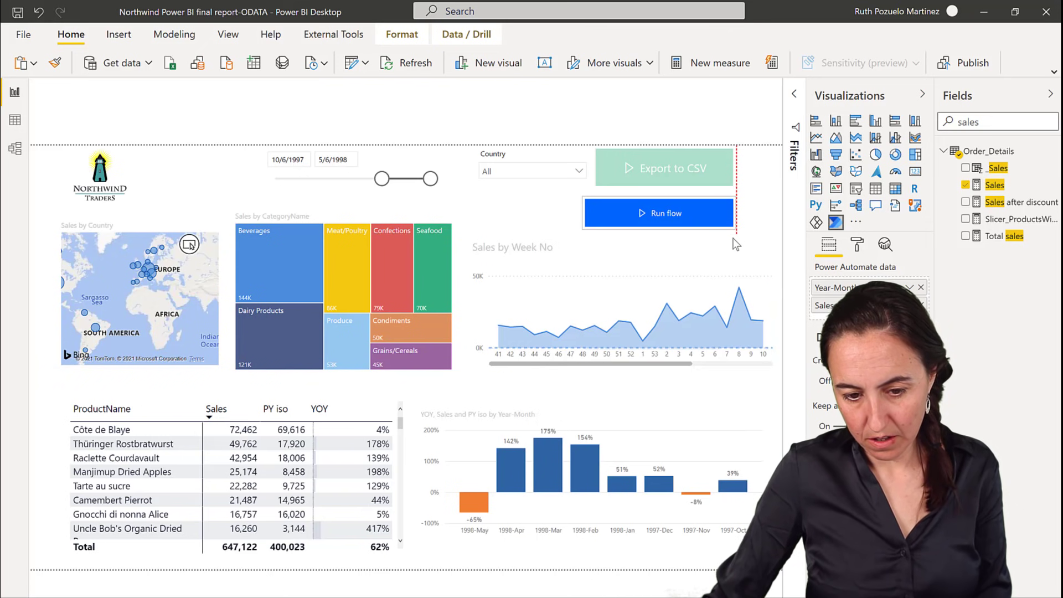
{"action": "left_click", "coordinate": [857, 248]}
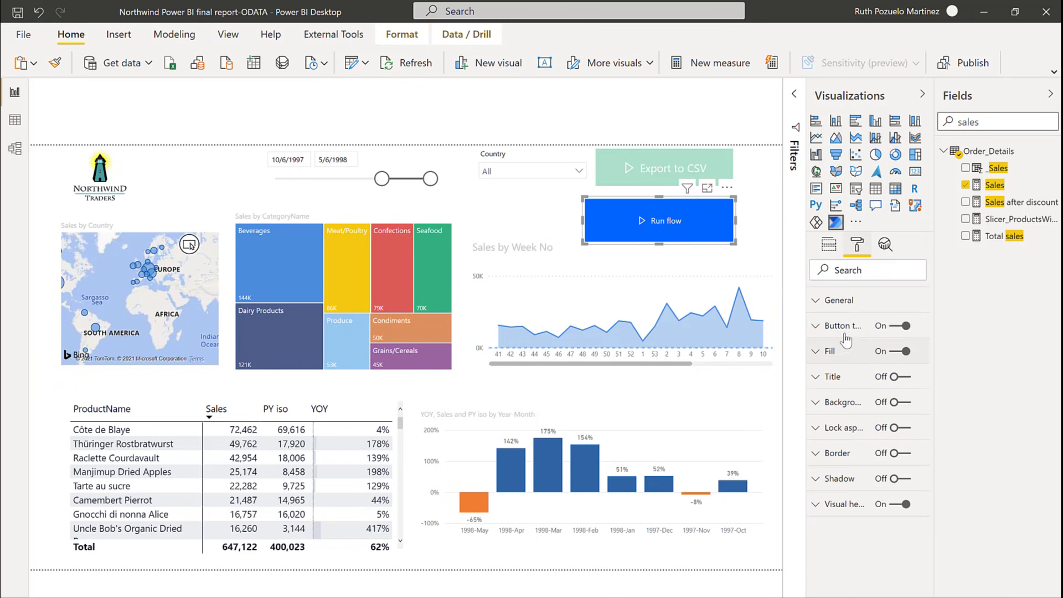
{"action": "left_click", "coordinate": [842, 325]}
{"action": "left_click_drag", "start_coordinate": [862, 393], "coordinate": [811, 394]}
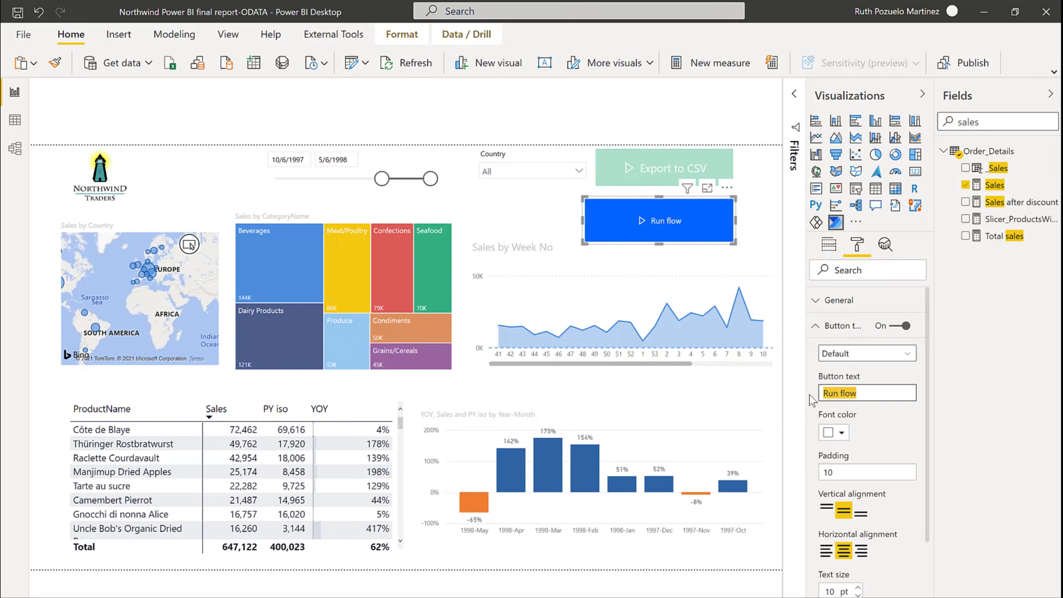
{"action": "type", "text": "Export to excel"}
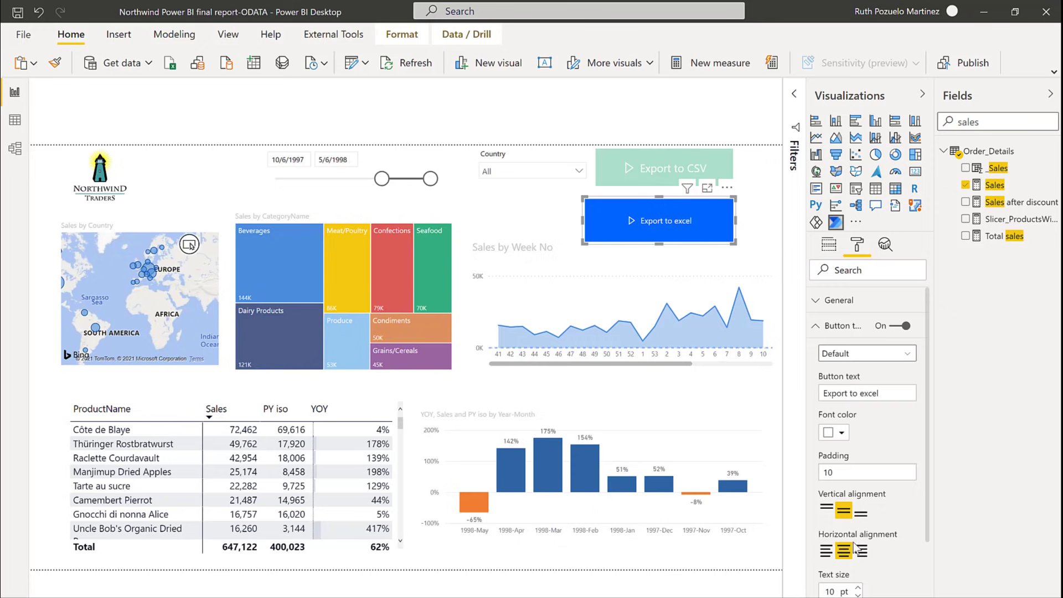
Step: Give the button a green fill and 16 pt text, then run the flow from it
{"action": "scroll", "coordinate": [865, 553], "scroll_direction": "down", "scroll_amount": 3}
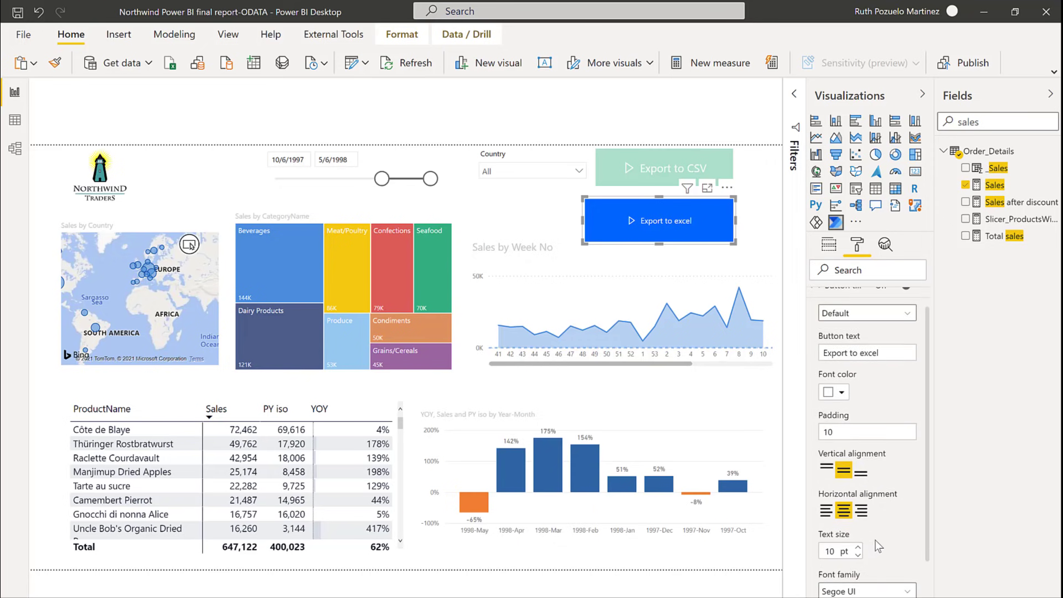
{"action": "left_click", "coordinate": [848, 549]}
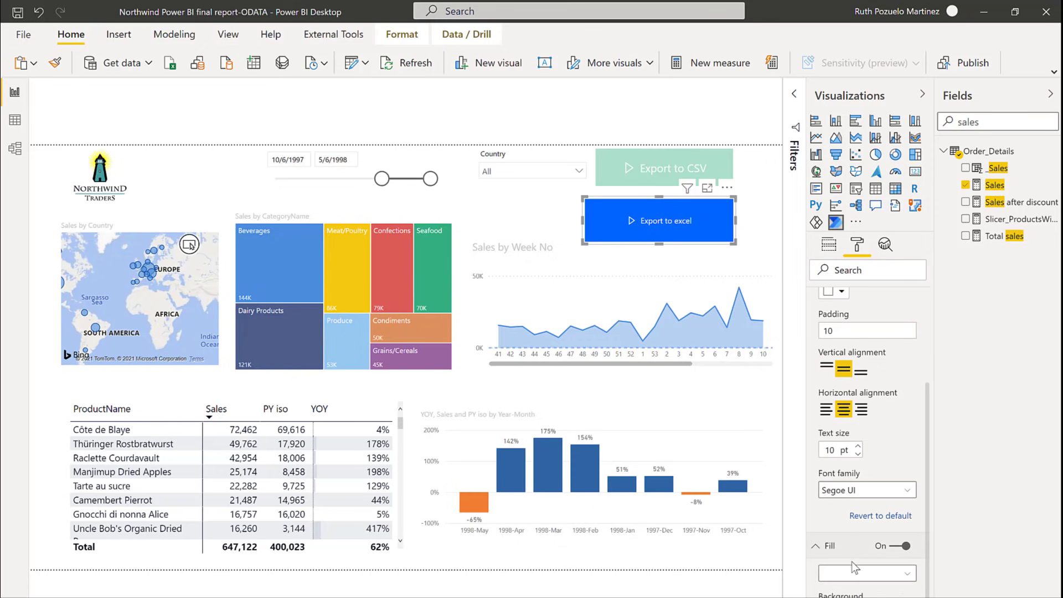
{"action": "left_click", "coordinate": [867, 574]}
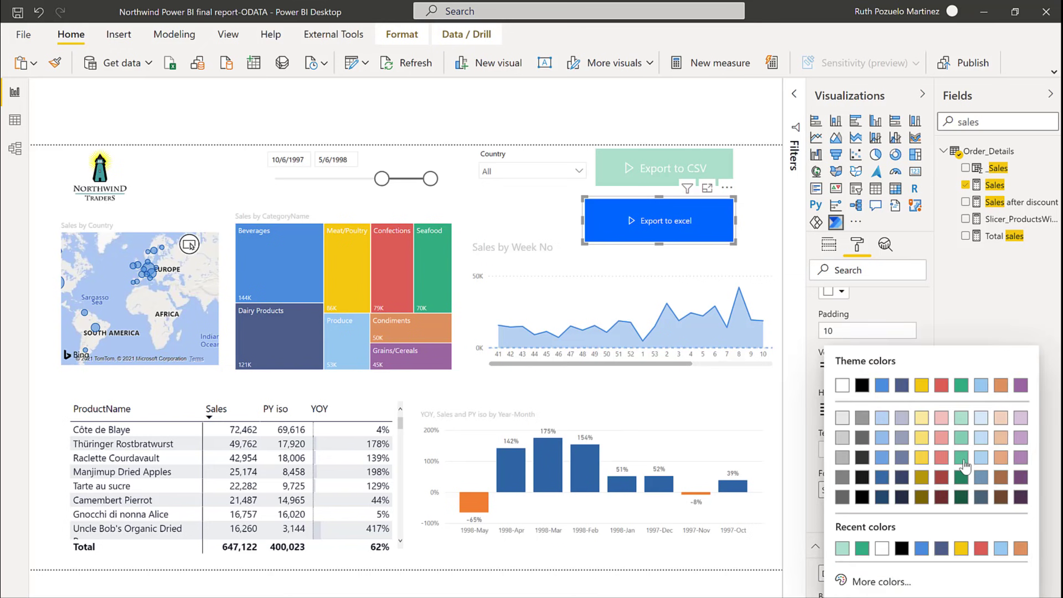
{"action": "left_click", "coordinate": [961, 457]}
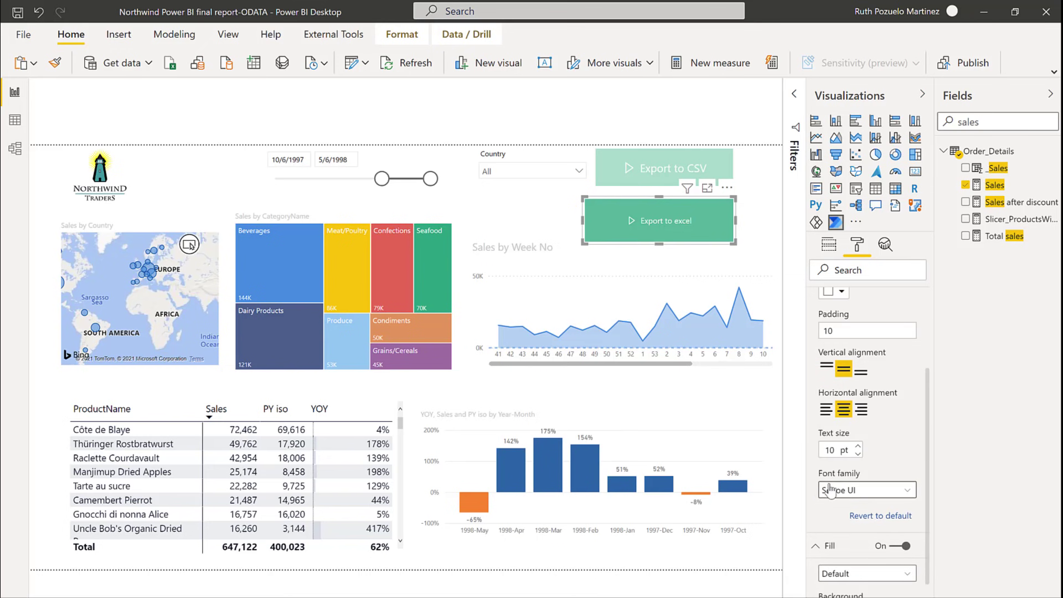
{"action": "key", "text": "Up"}
{"action": "key", "text": "Up"}
{"action": "key", "text": "Up"}
{"action": "key", "text": "Up"}
{"action": "key", "text": "Up"}
{"action": "key", "text": "Up"}
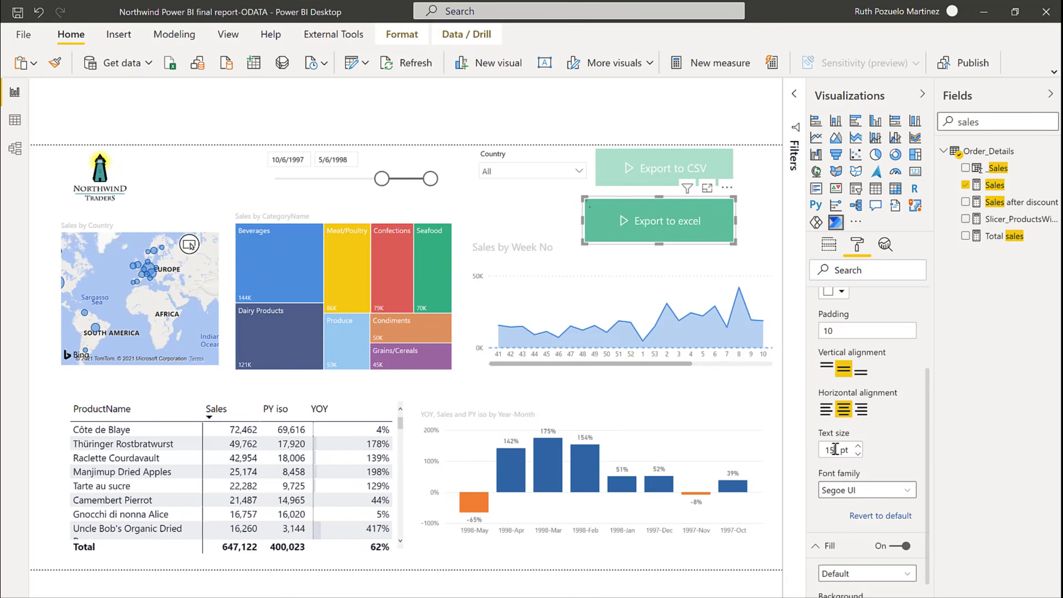
{"action": "left_click", "coordinate": [650, 228], "text": "ctrl"}
{"action": "left_click", "coordinate": [683, 224]}
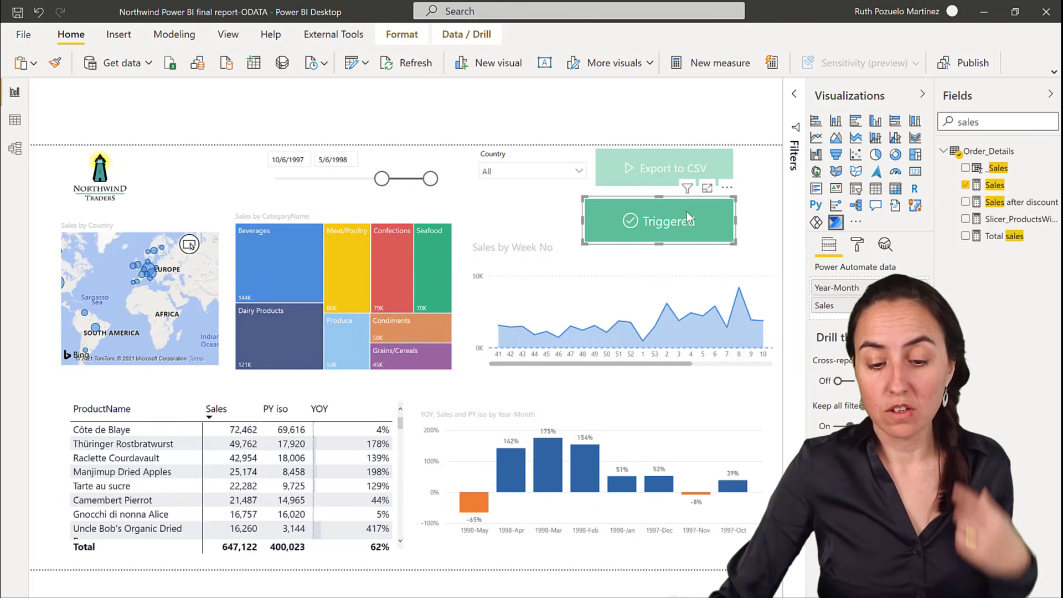
Step: Show the Flows list for the Export to excel button through its More options Edit command
{"action": "left_click", "coordinate": [726, 188]}
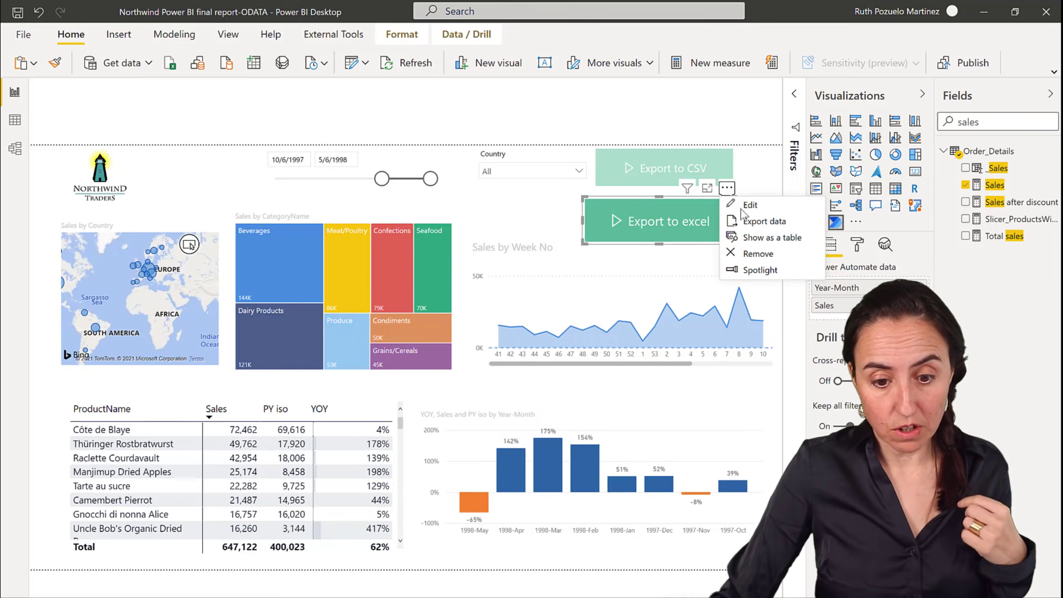
{"action": "left_click", "coordinate": [743, 210]}
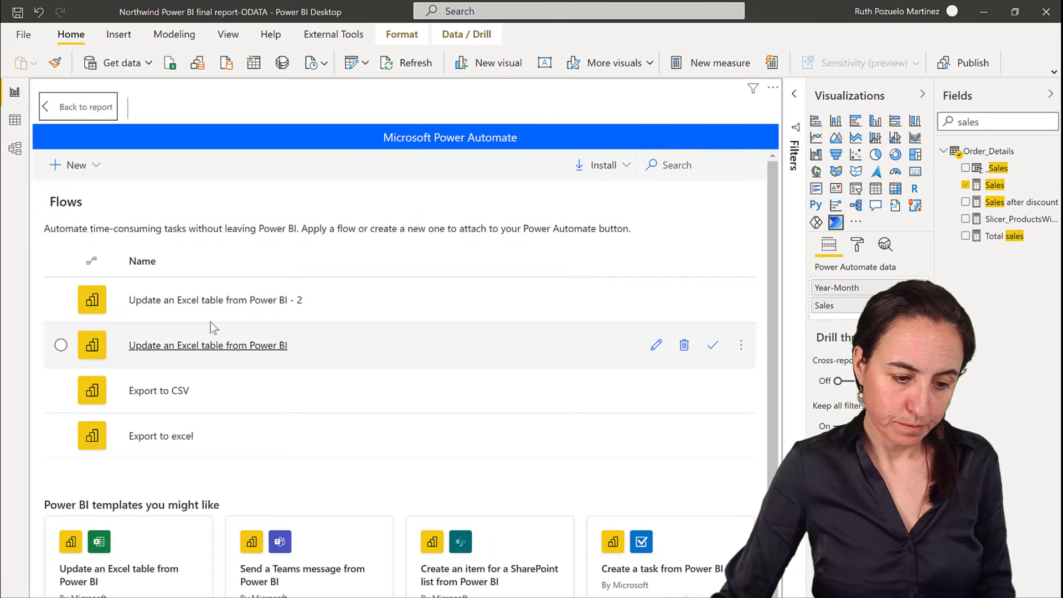
Step: Open the 'Update an Excel table from Power BI - 2' flow to see its running latest run
{"action": "left_click", "coordinate": [229, 301]}
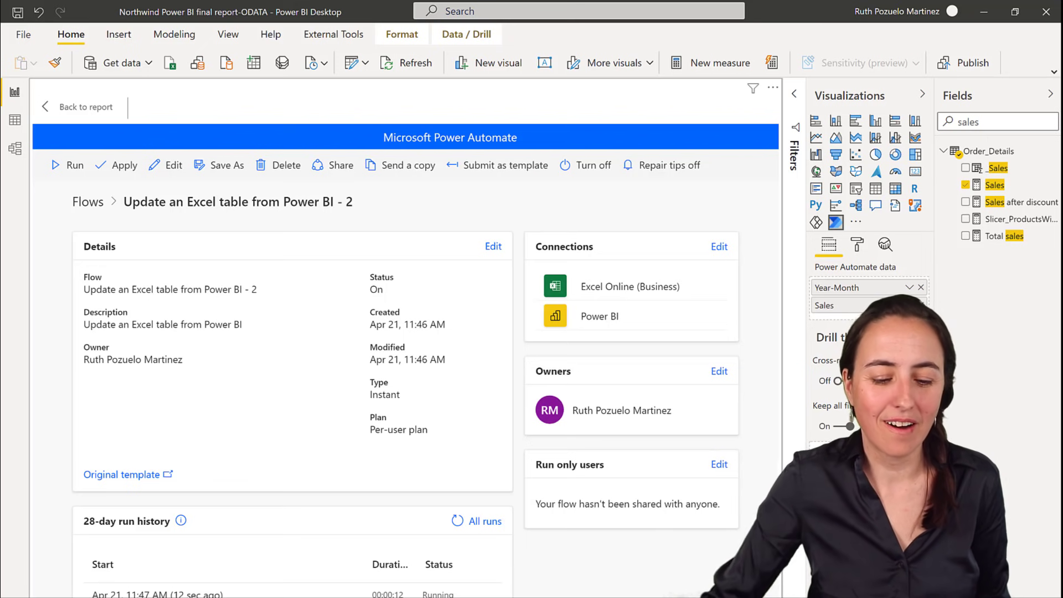
Step: Refresh the flow's run history, then open Sales by Week No.xlsx from the Vaccine Tracker library
{"action": "left_click", "coordinate": [455, 520]}
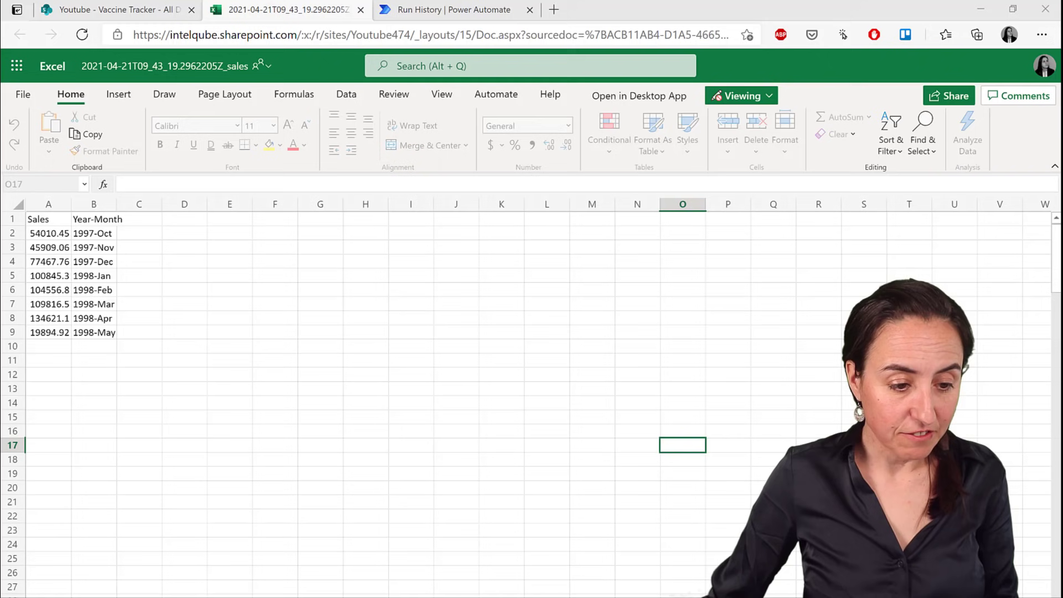
{"action": "left_click", "coordinate": [111, 9]}
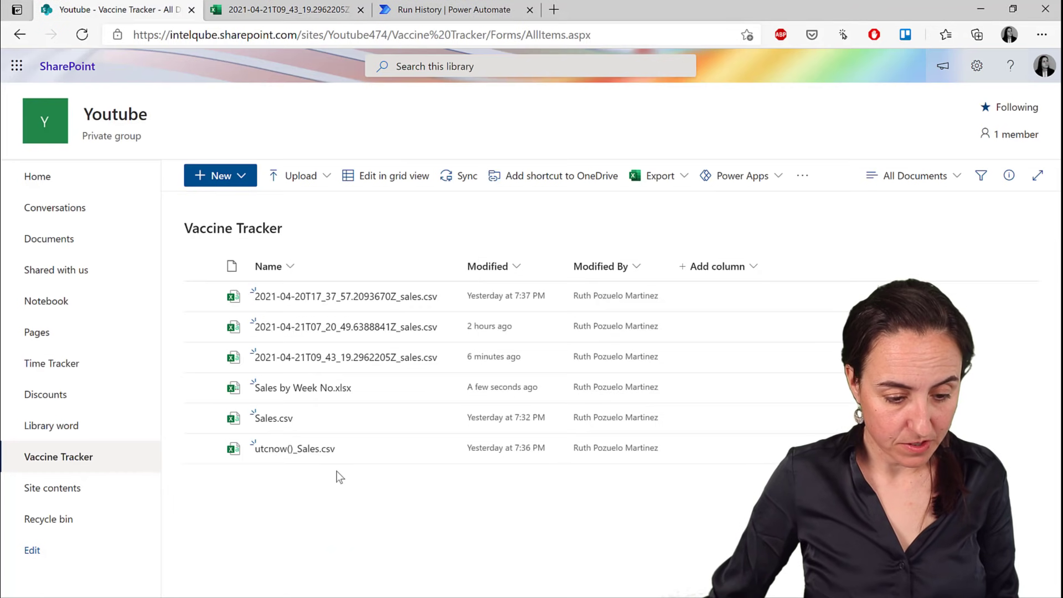
{"action": "left_click", "coordinate": [302, 387]}
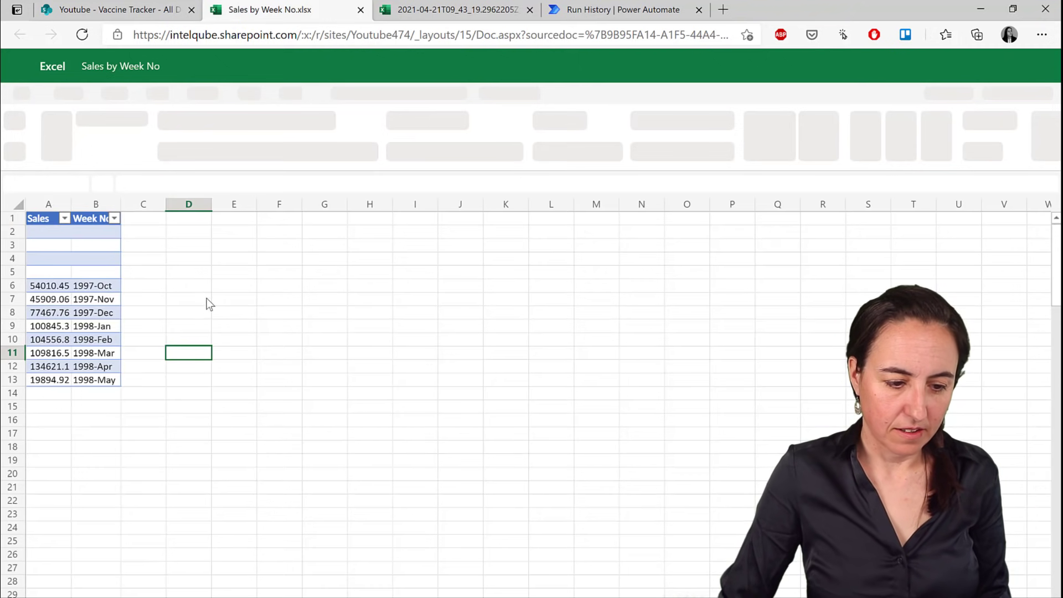
Step: Check the eight Sales rows for 1997-Oct to 1998-May in the Sales by Week No table
{"action": "left_click", "coordinate": [209, 303]}
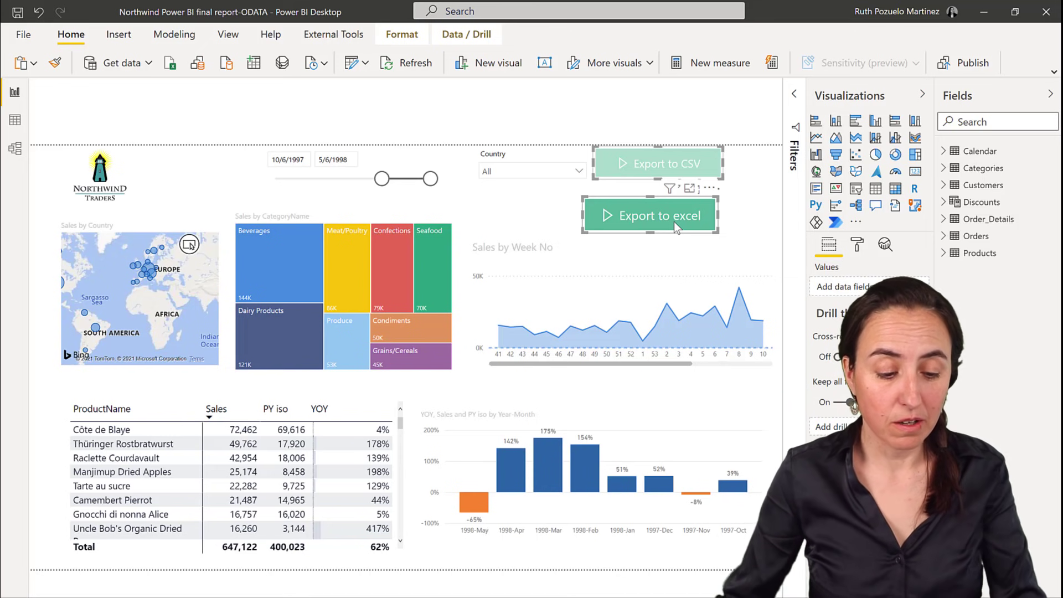
Step: Select the Thüringer Rostbratwurst row in the product table to cross-filter every visual
{"action": "left_click", "coordinate": [132, 443]}
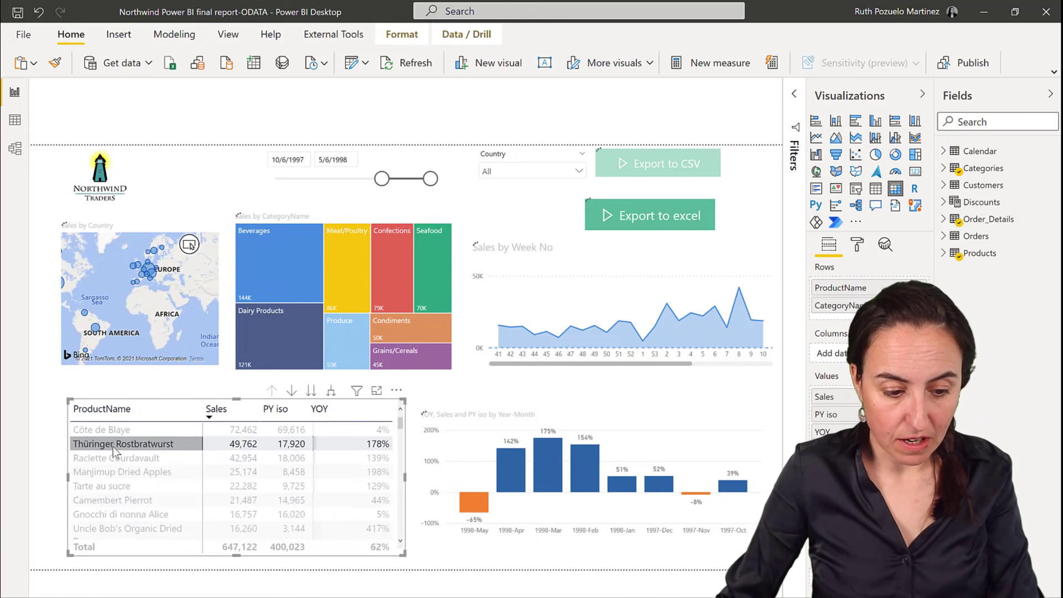